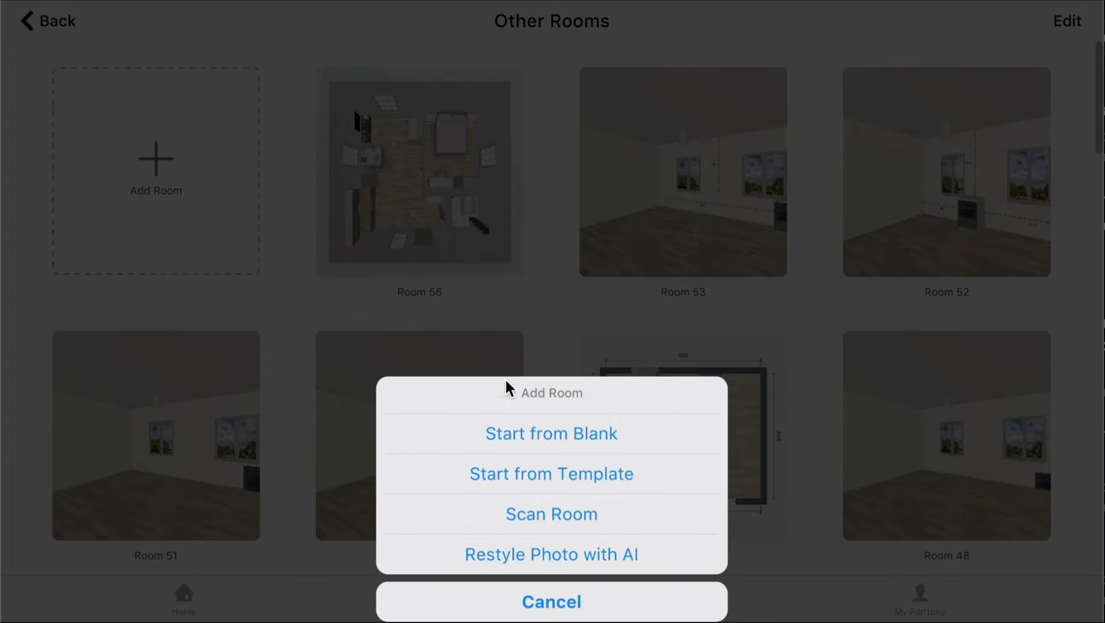
# - Start a blank rectangular room, delete its two bottom-wall windows, and drag the right wall out to 600 wide
pyautogui.click(684, 421)
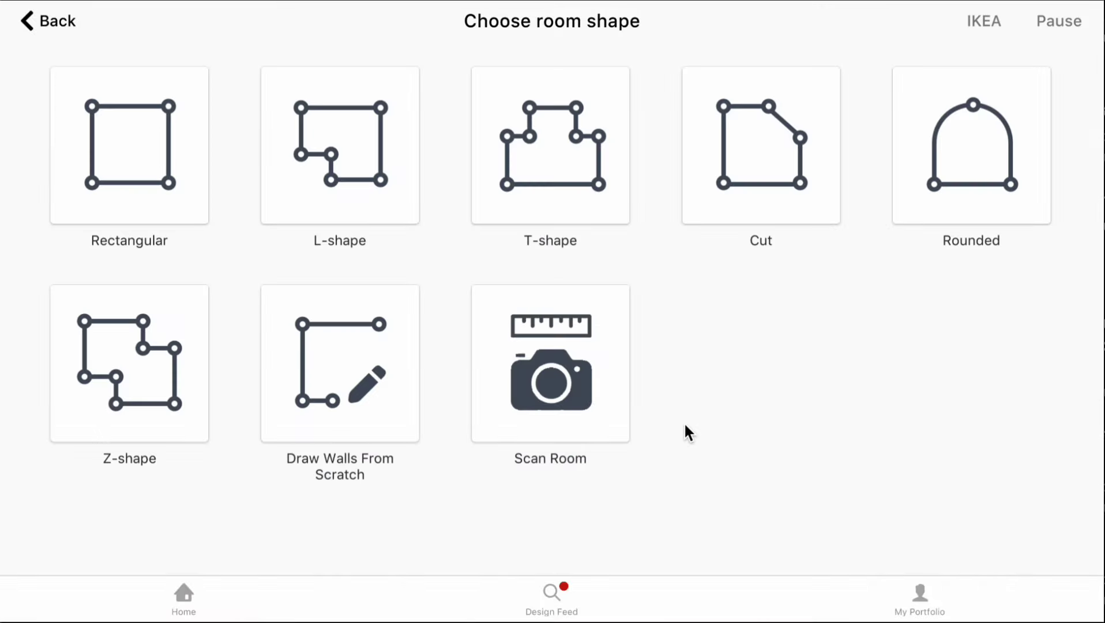
pyautogui.click(178, 214)
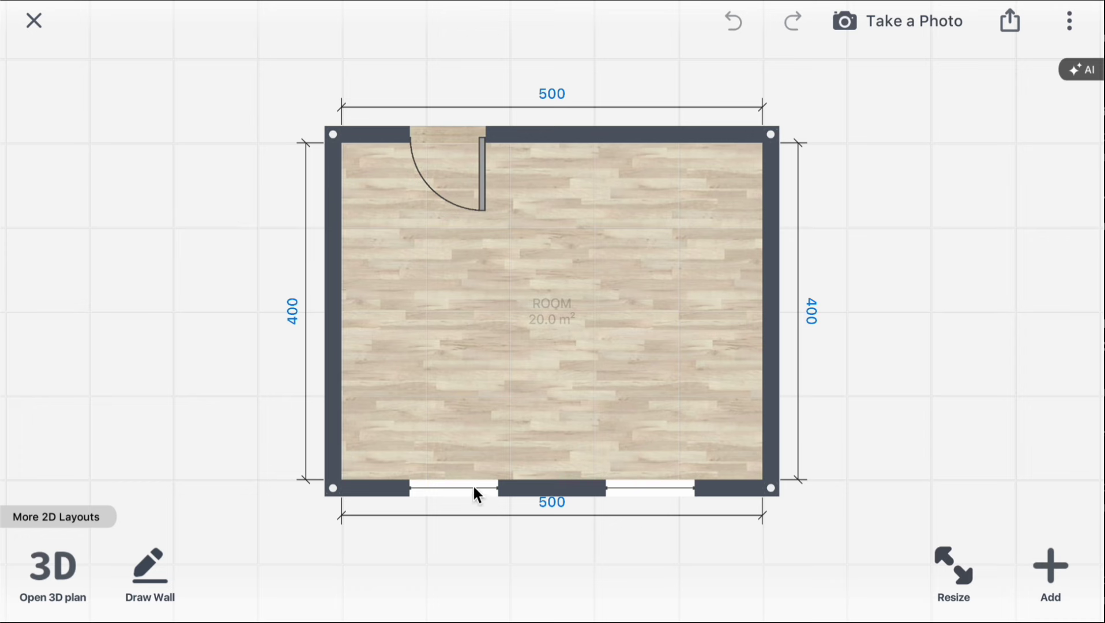
pyautogui.click(472, 493)
pyautogui.click(495, 418)
pyautogui.click(643, 488)
pyautogui.click(692, 419)
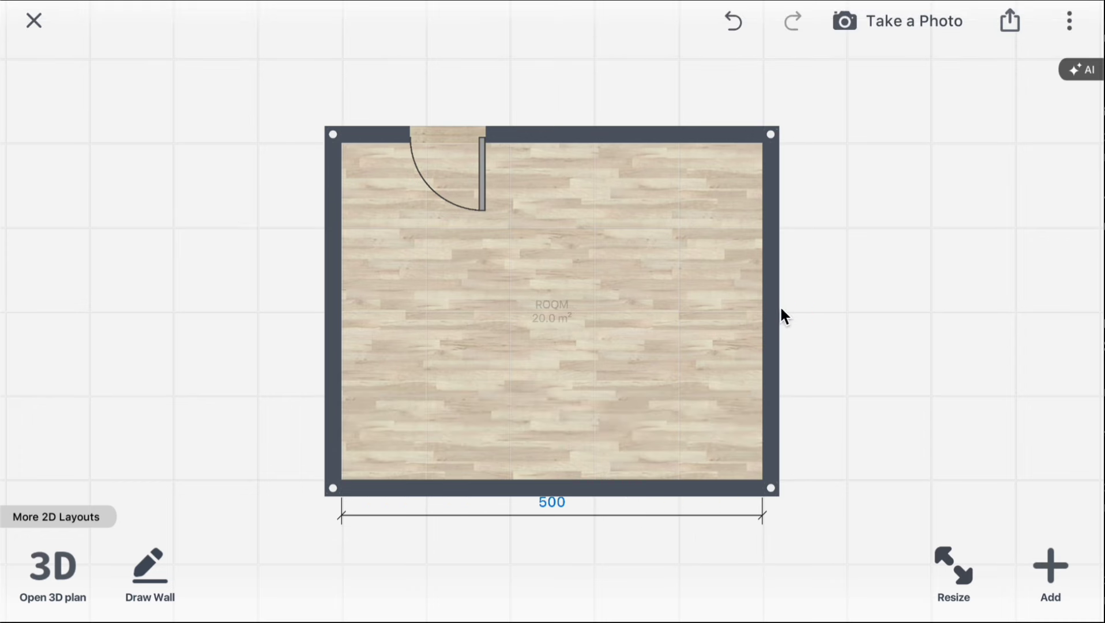
pyautogui.click(774, 309)
pyautogui.moveTo(774, 309); pyautogui.dragTo(858, 319)
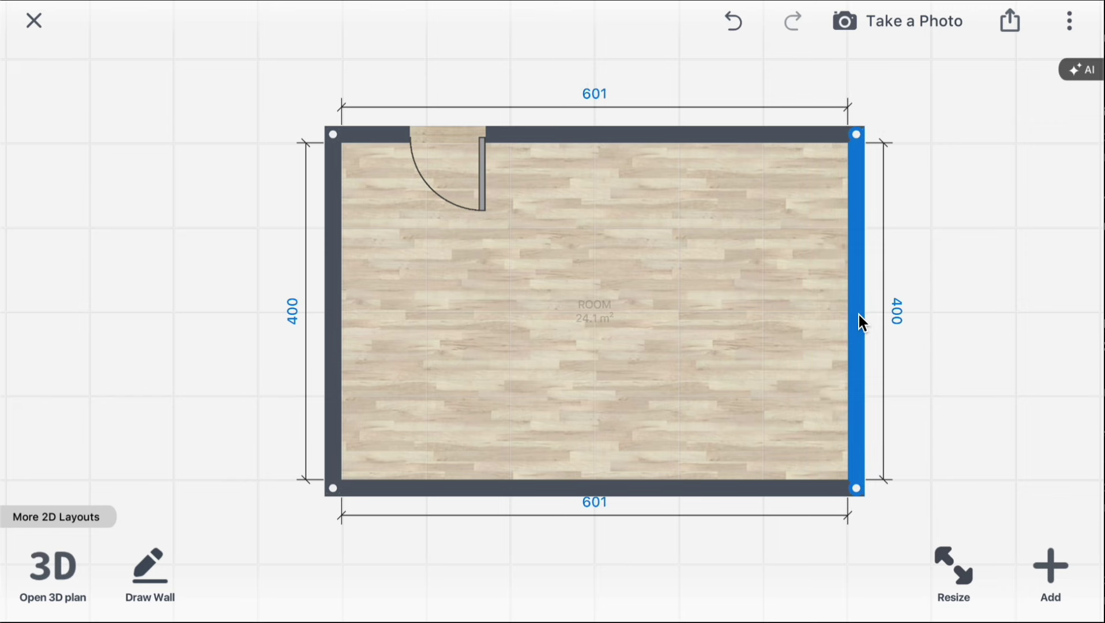
# - Switch the room to the 3D view and turn it toward the door side
pyautogui.click(754, 320)
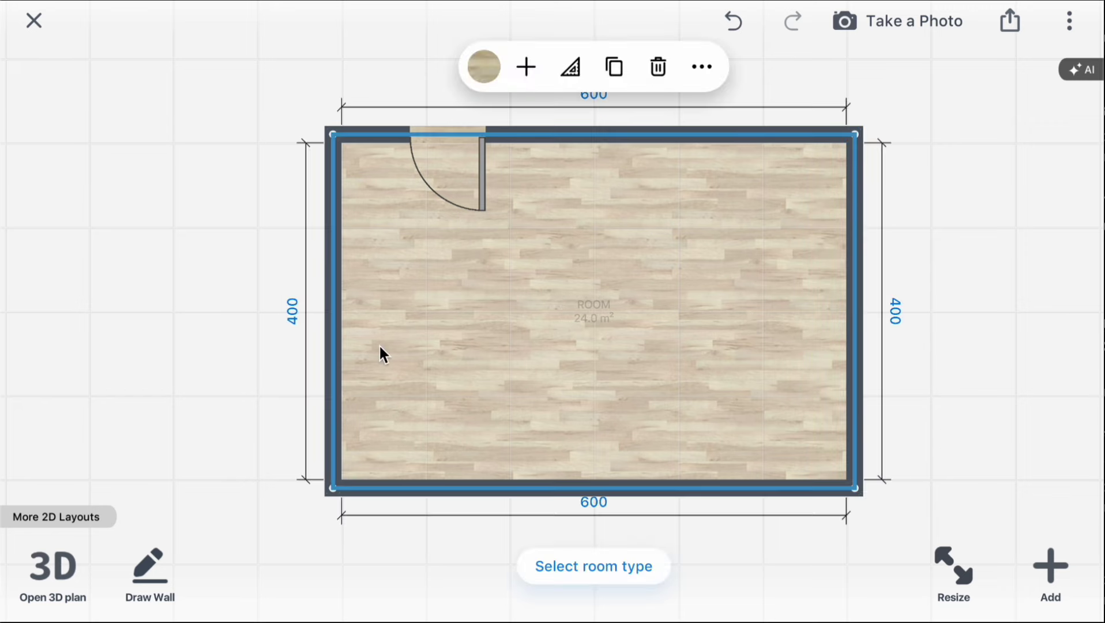
pyautogui.click(49, 565)
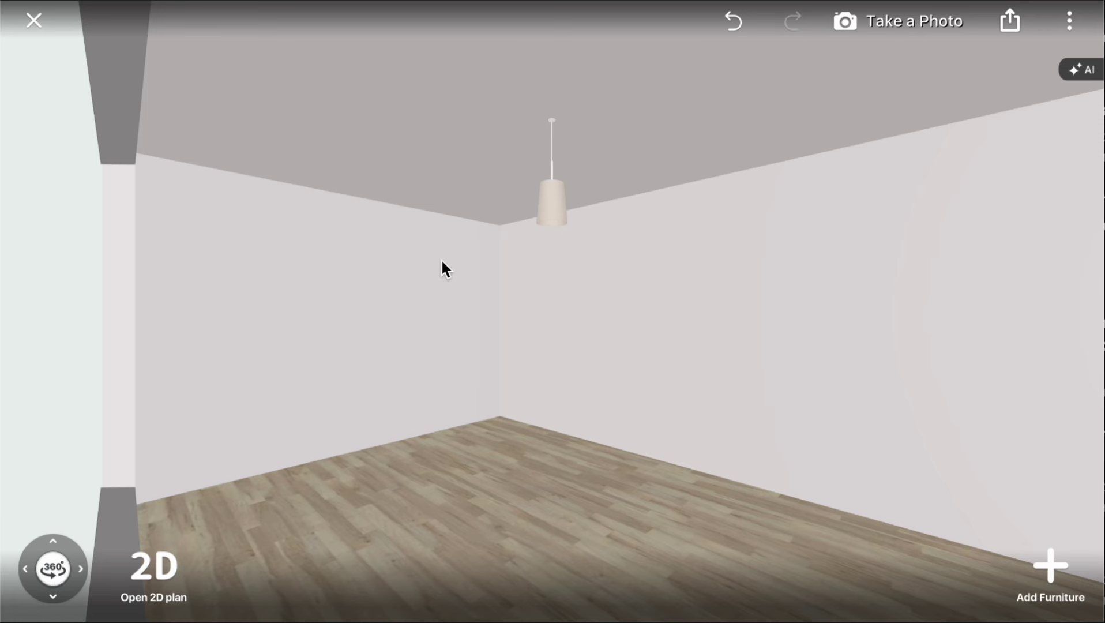
pyautogui.click(550, 218)
pyautogui.click(599, 63)
pyautogui.moveTo(599, 63)
pyautogui.mouseDown()
pyautogui.moveTo(687, 160)
pyautogui.moveTo(712, 139)
pyautogui.mouseUp()
# - Change the far wall's height from 300 to 400 cm
pyautogui.click(572, 322)
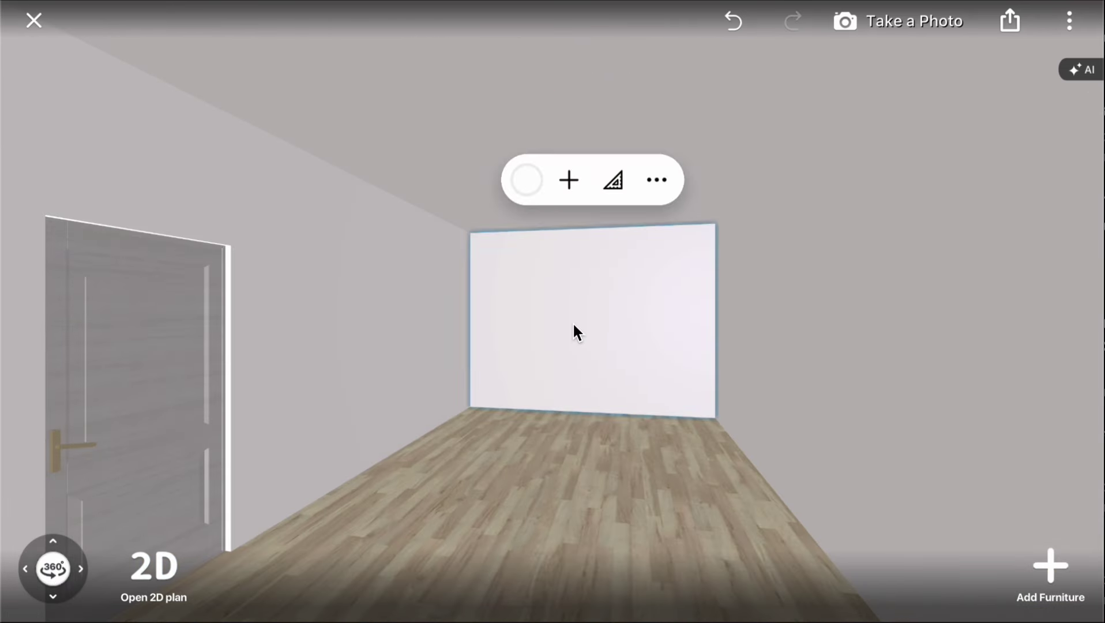
pyautogui.click(614, 179)
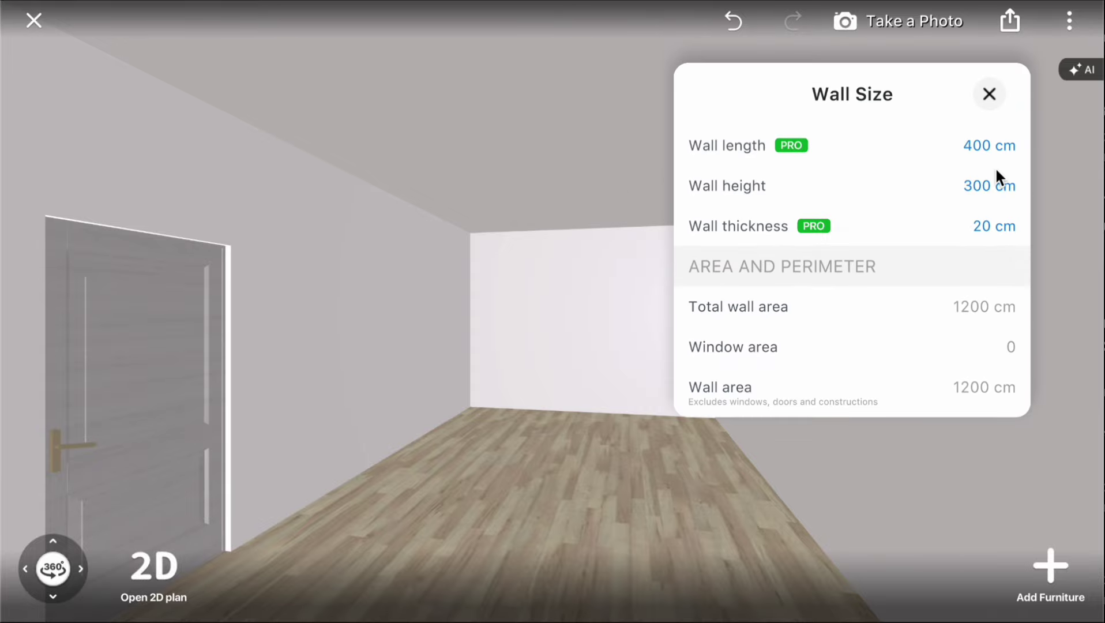
pyautogui.click(975, 186)
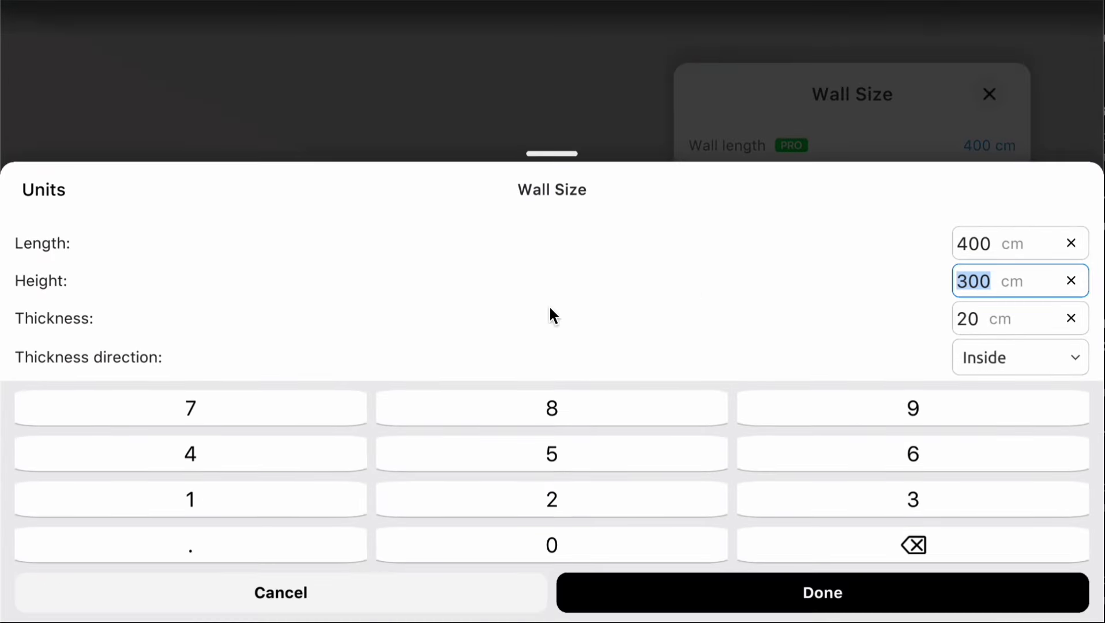
pyautogui.click(189, 454)
pyautogui.click(432, 543)
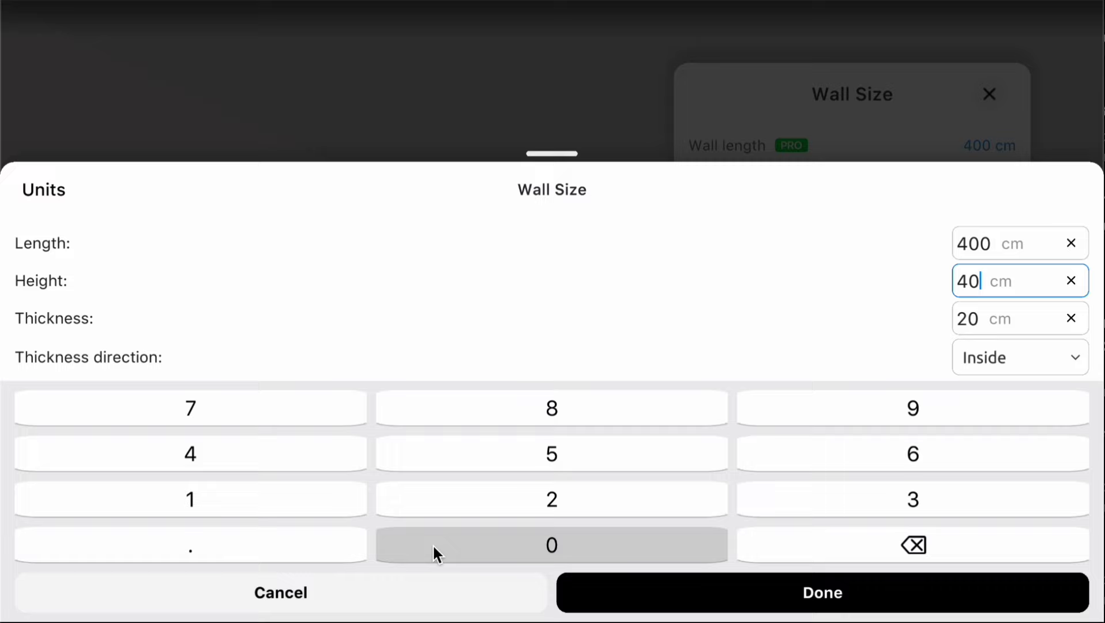
pyautogui.click(727, 589)
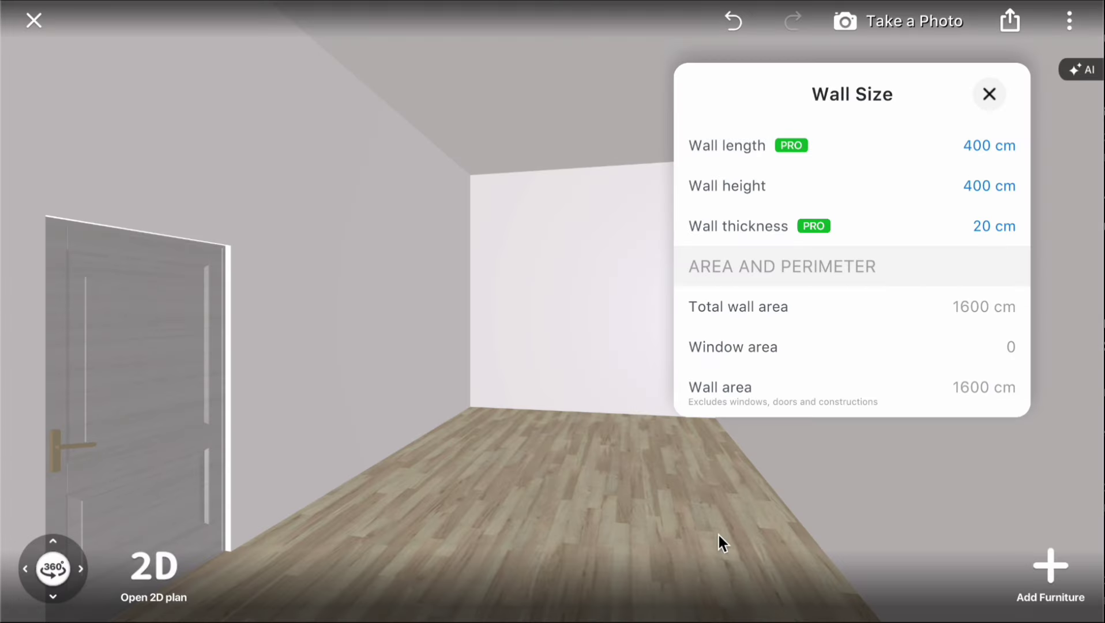
# - Drag a cube from Build > Constructions > Primitives onto the back wall
pyautogui.click(991, 95)
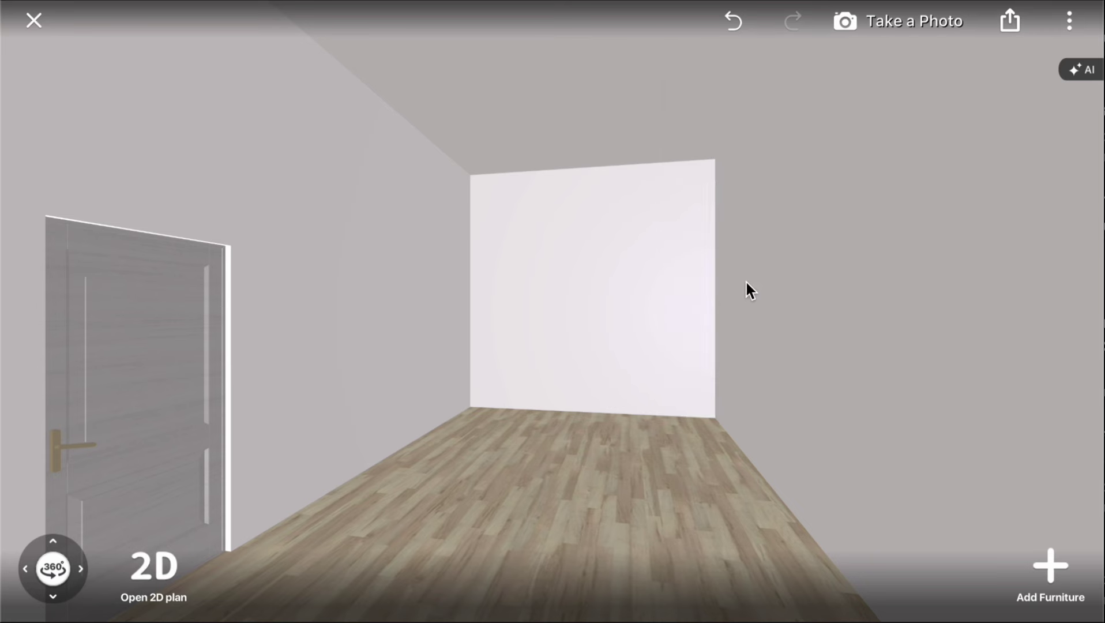
pyautogui.click(1047, 560)
pyautogui.click(978, 82)
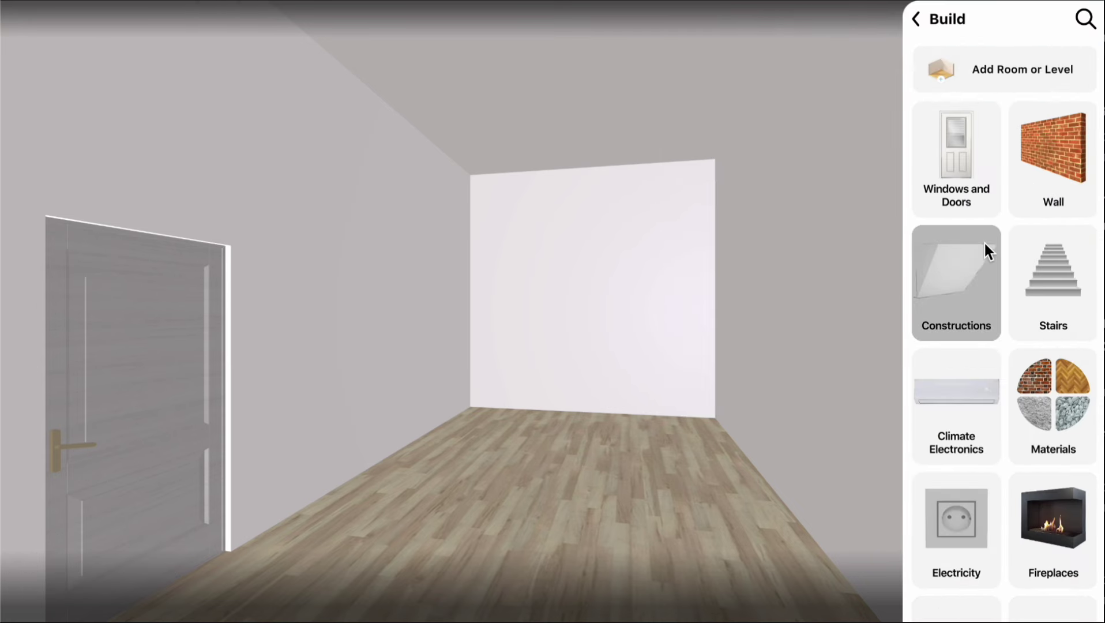
pyautogui.click(984, 249)
pyautogui.click(1059, 340)
pyautogui.moveTo(1008, 147); pyautogui.dragTo(658, 253)
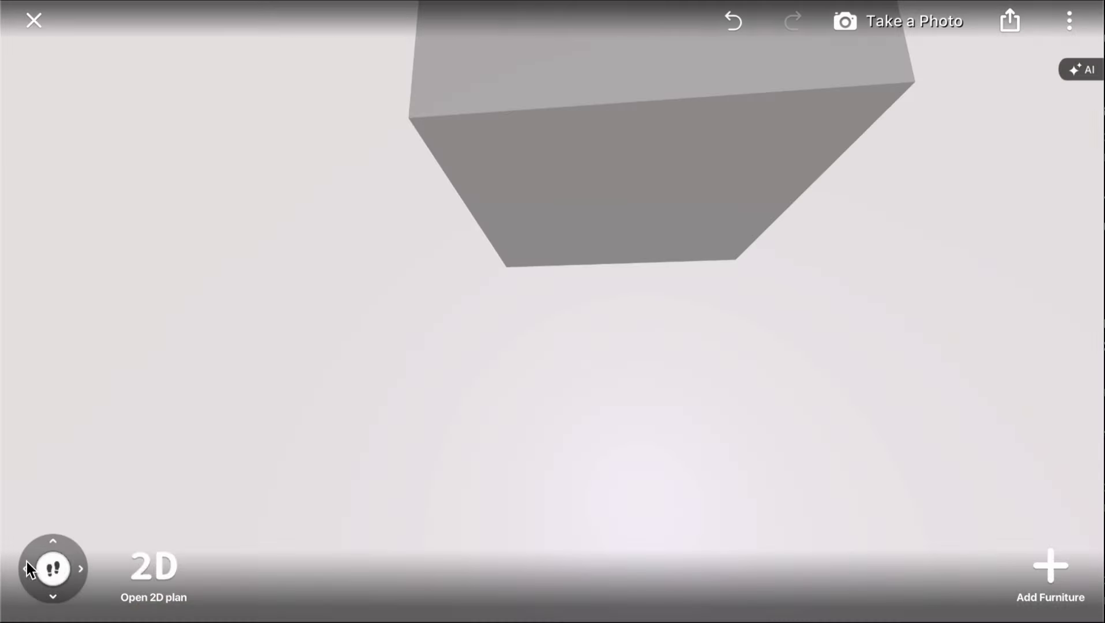
# - Use the walk-around view to move through the room until it faces the back wall
pyautogui.click(44, 571)
pyautogui.moveTo(550, 411); pyautogui.dragTo(681, 168)
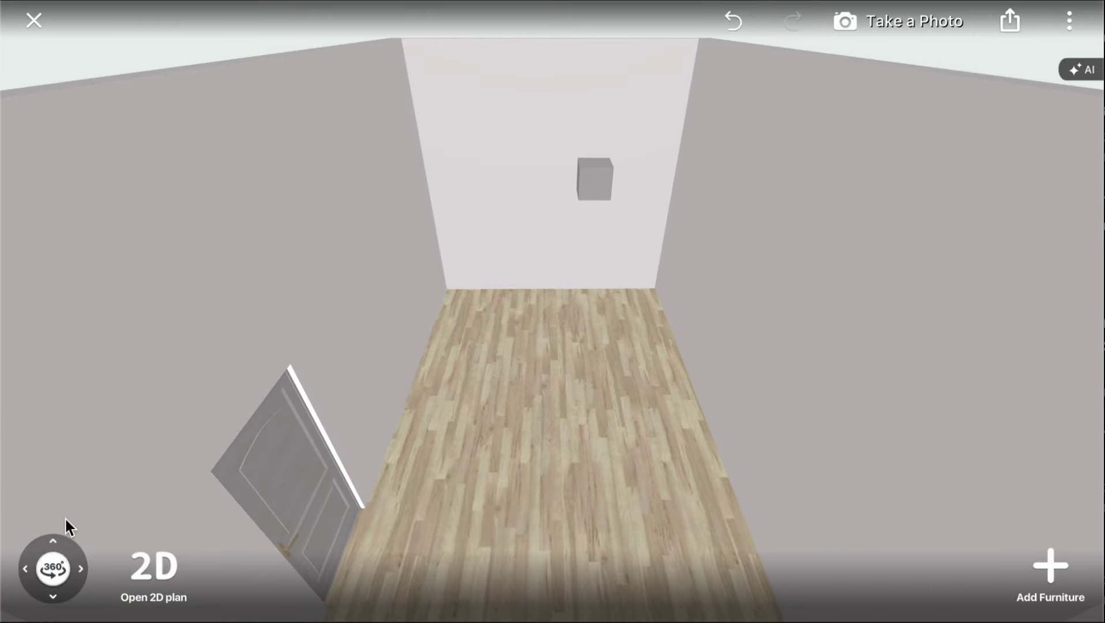
pyautogui.moveTo(52, 526); pyautogui.dragTo(54, 509)
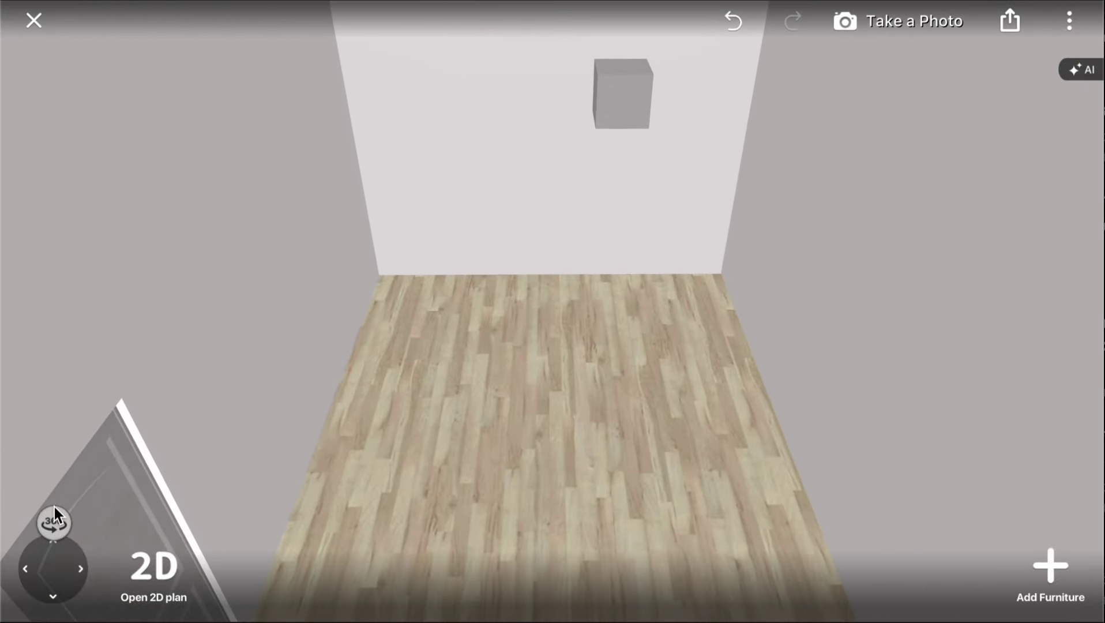
pyautogui.moveTo(478, 241); pyautogui.dragTo(504, 318)
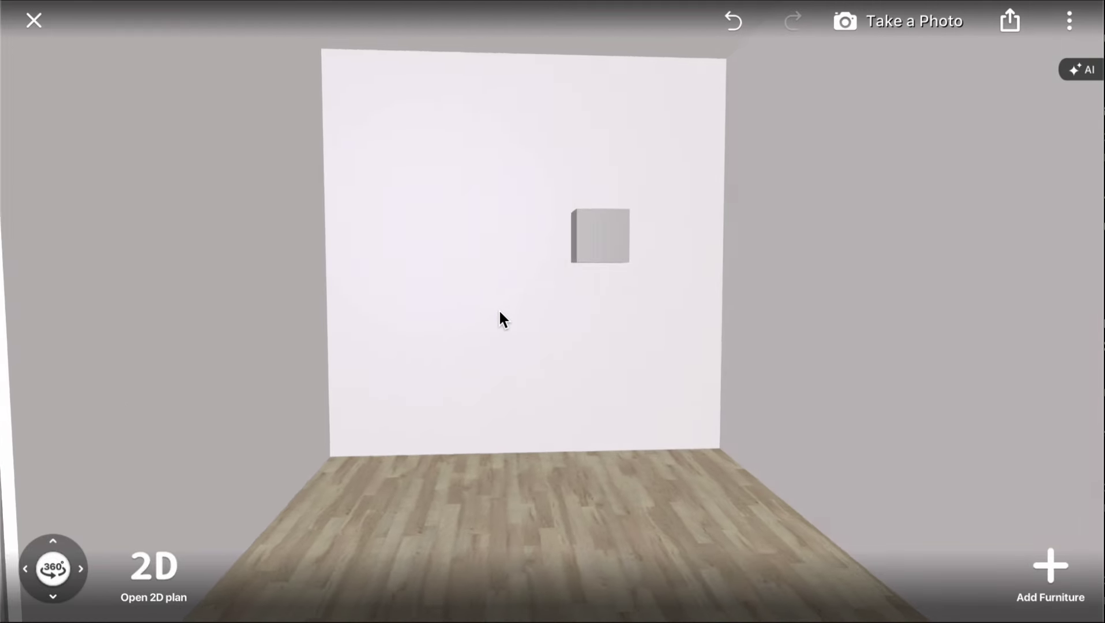
# - Stretch the wall cube by its handles into a long, thin ledge
pyautogui.click(609, 240)
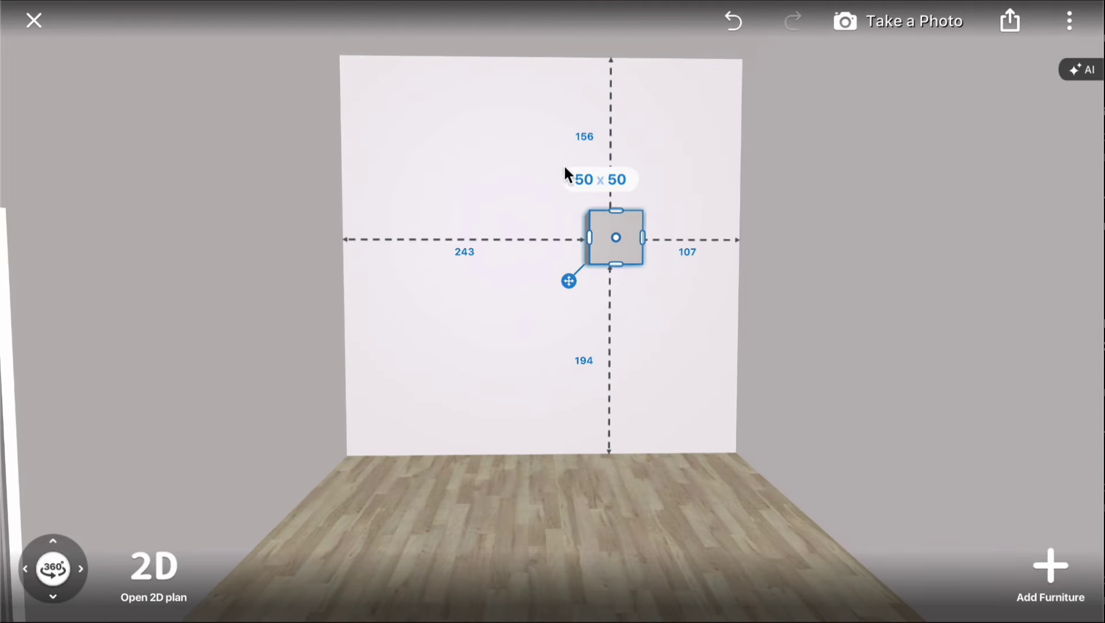
pyautogui.moveTo(593, 235); pyautogui.dragTo(331, 244)
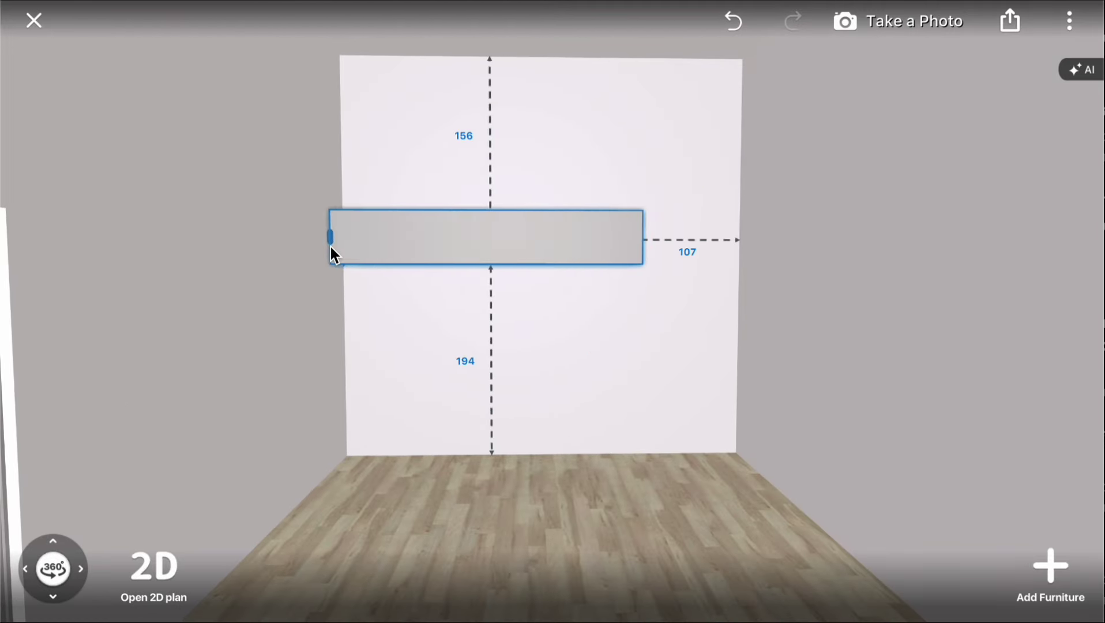
pyautogui.moveTo(641, 235); pyautogui.dragTo(747, 240)
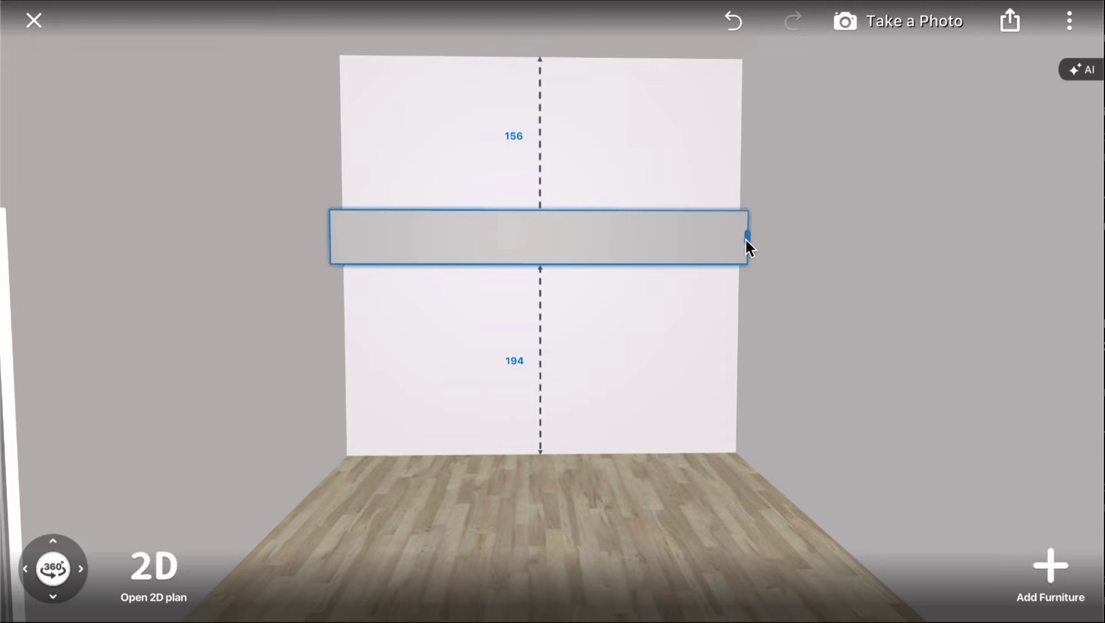
pyautogui.moveTo(540, 210); pyautogui.dragTo(540, 244)
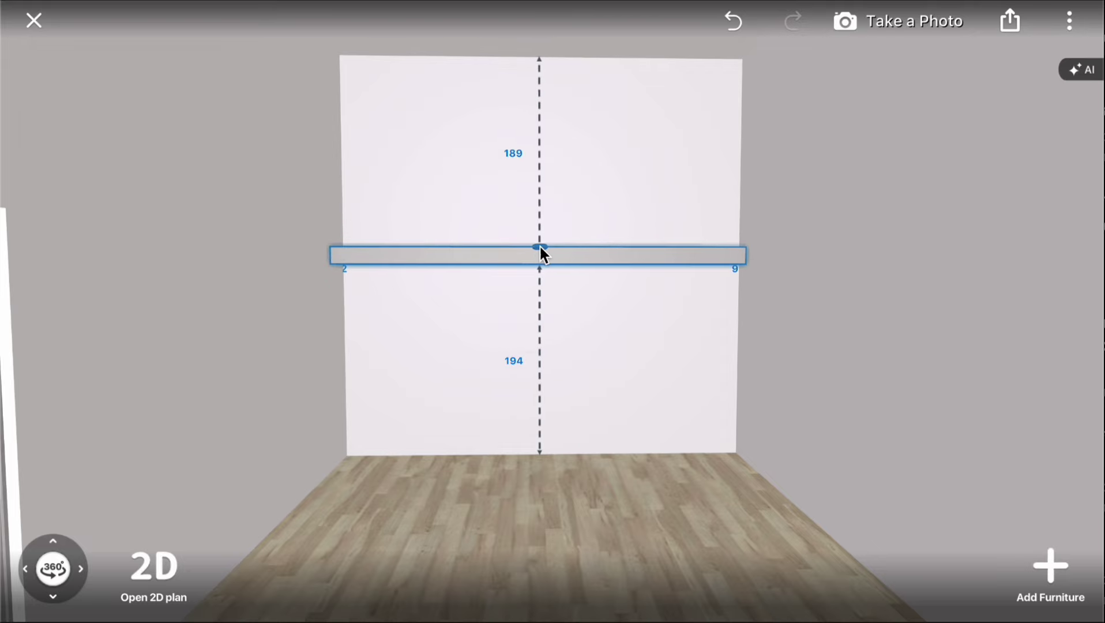
pyautogui.click(673, 337)
pyautogui.moveTo(607, 423); pyautogui.dragTo(707, 349, button='middle')
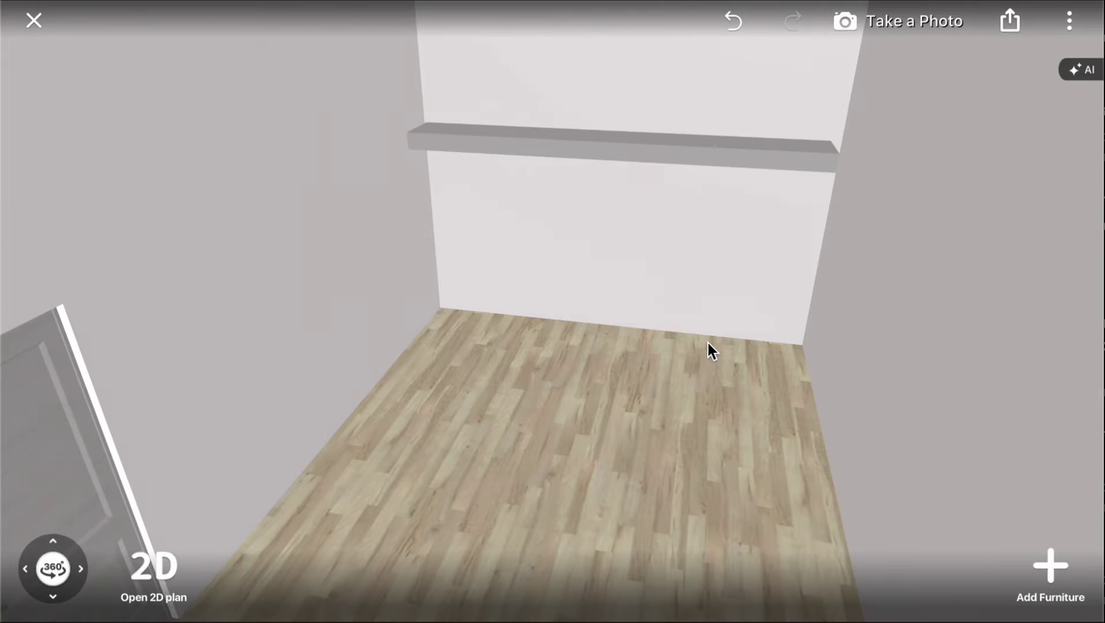
# - Set the ledge's exact width to 400 cm and depth to 200 cm
pyautogui.click(694, 156)
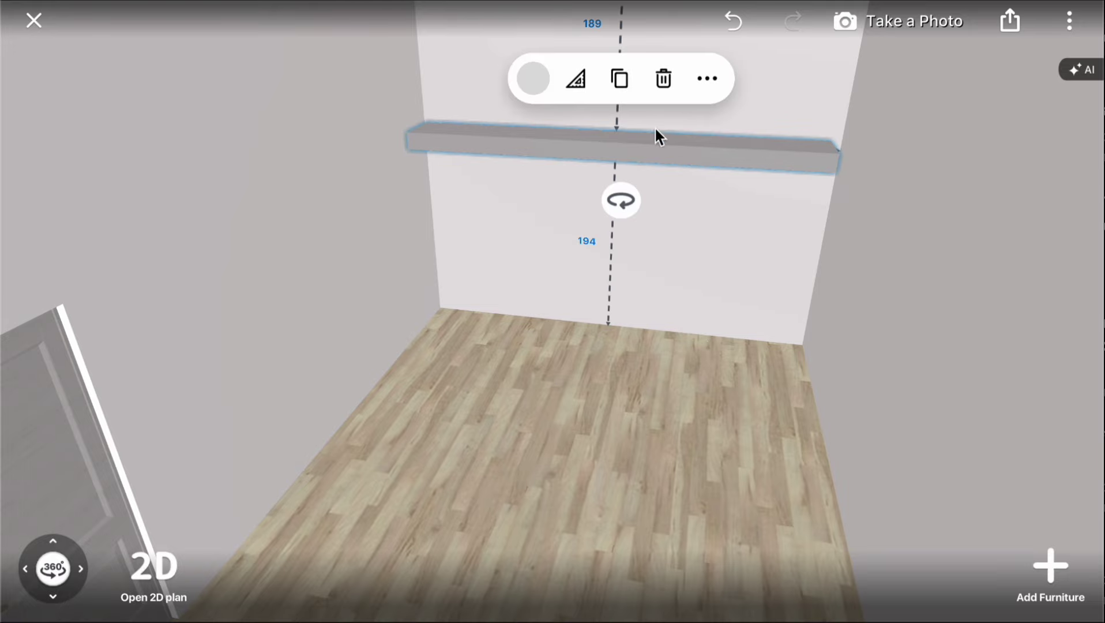
pyautogui.click(579, 78)
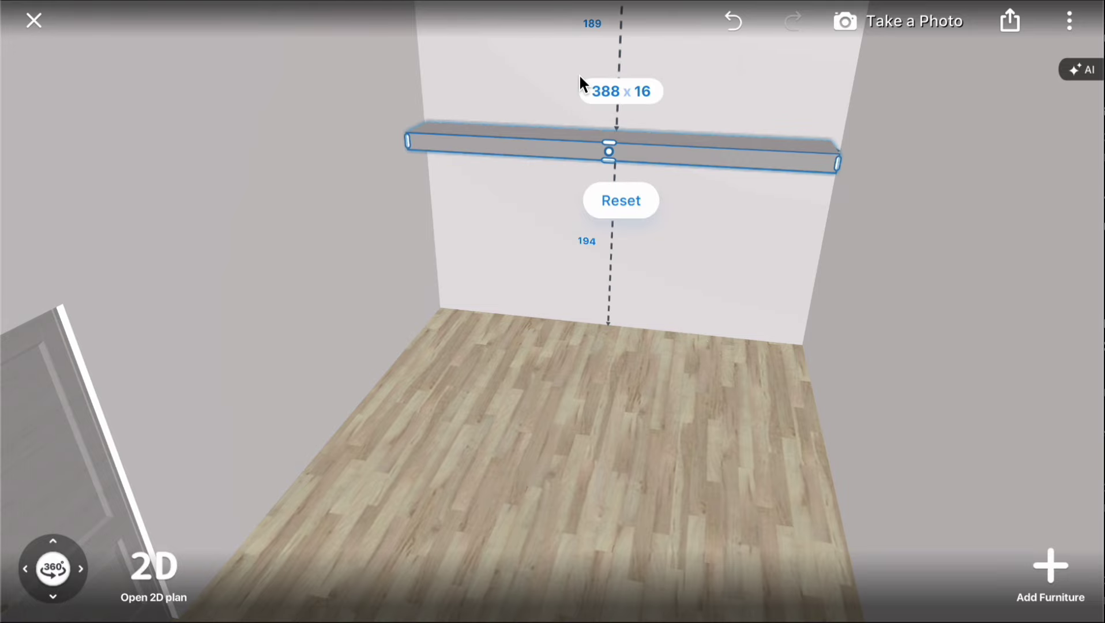
pyautogui.click(609, 92)
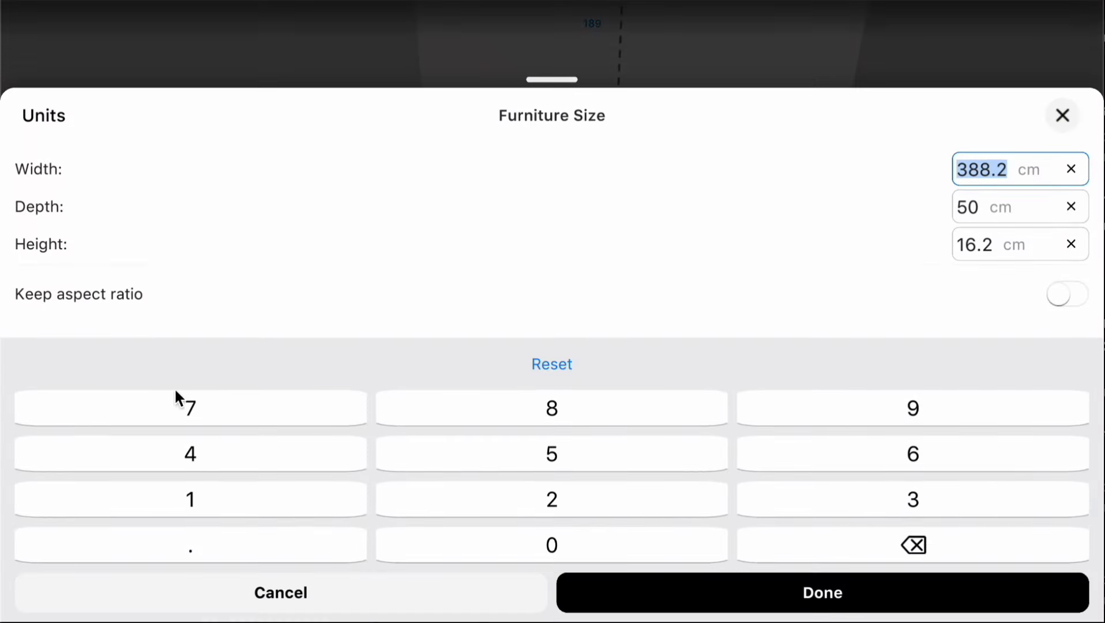
pyautogui.click(189, 454)
pyautogui.click(416, 538)
pyautogui.click(430, 543)
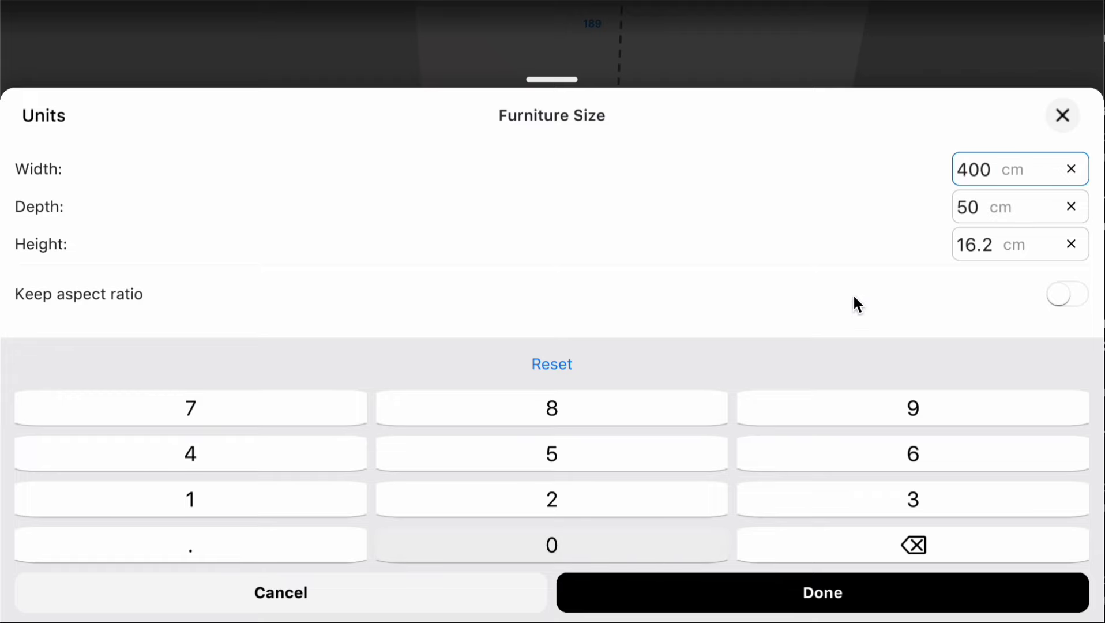
pyautogui.click(977, 209)
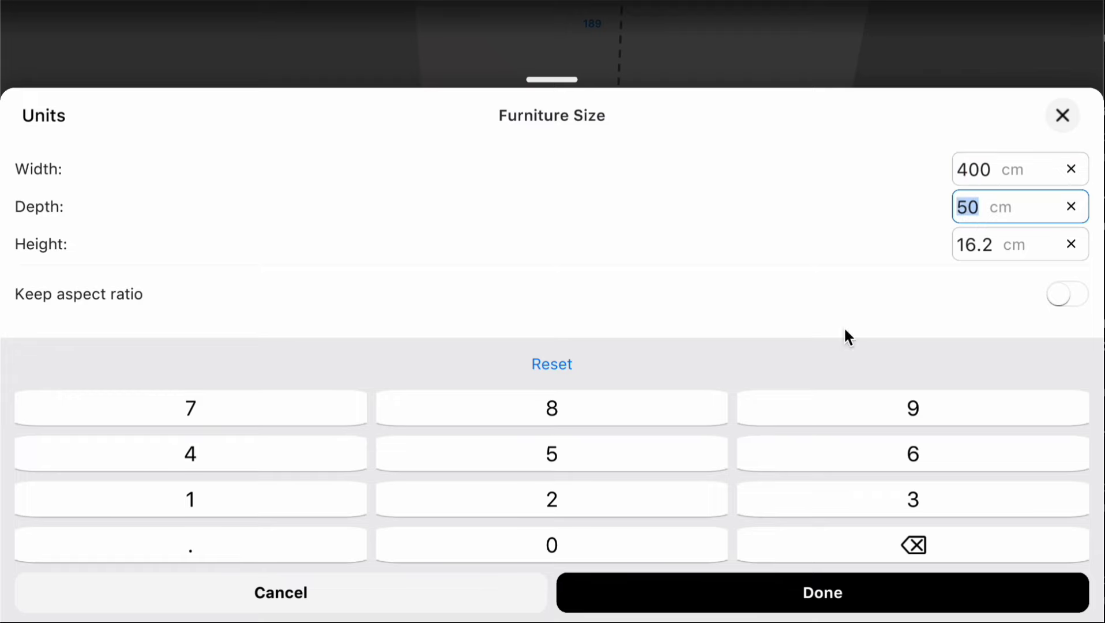
pyautogui.click(572, 489)
pyautogui.click(541, 539)
pyautogui.click(560, 523)
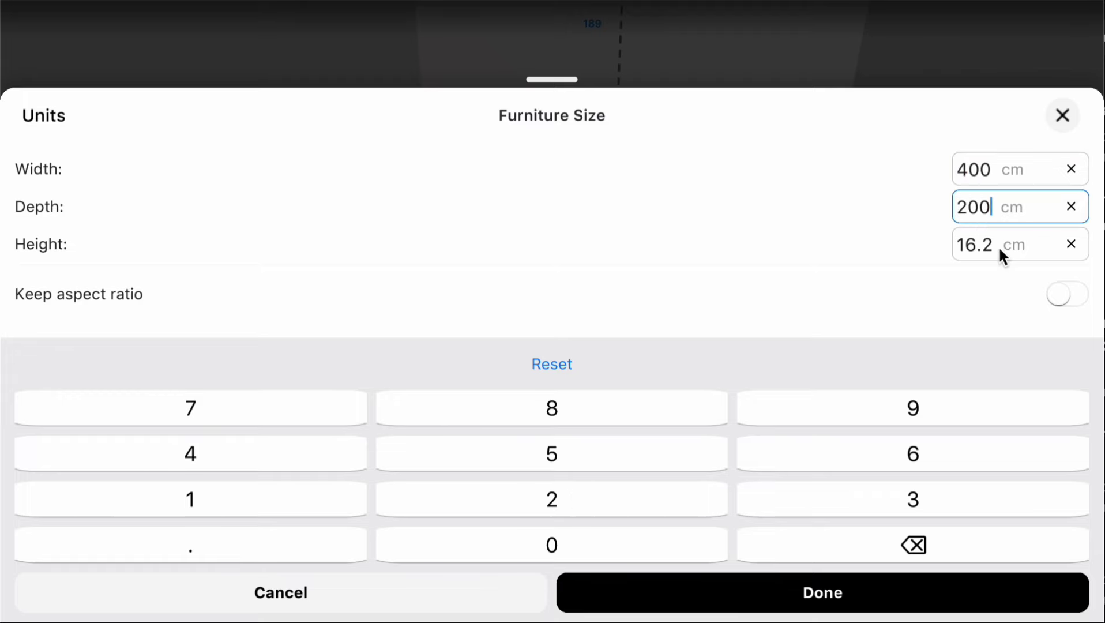
# - Set the panel thickness to 15 cm, re-enter depth 200, and confirm the dimensions
pyautogui.click(995, 245)
pyautogui.click(302, 495)
pyautogui.click(464, 462)
pyautogui.click(996, 209)
pyautogui.click(595, 504)
pyautogui.click(566, 541)
pyautogui.click(560, 546)
pyautogui.click(702, 590)
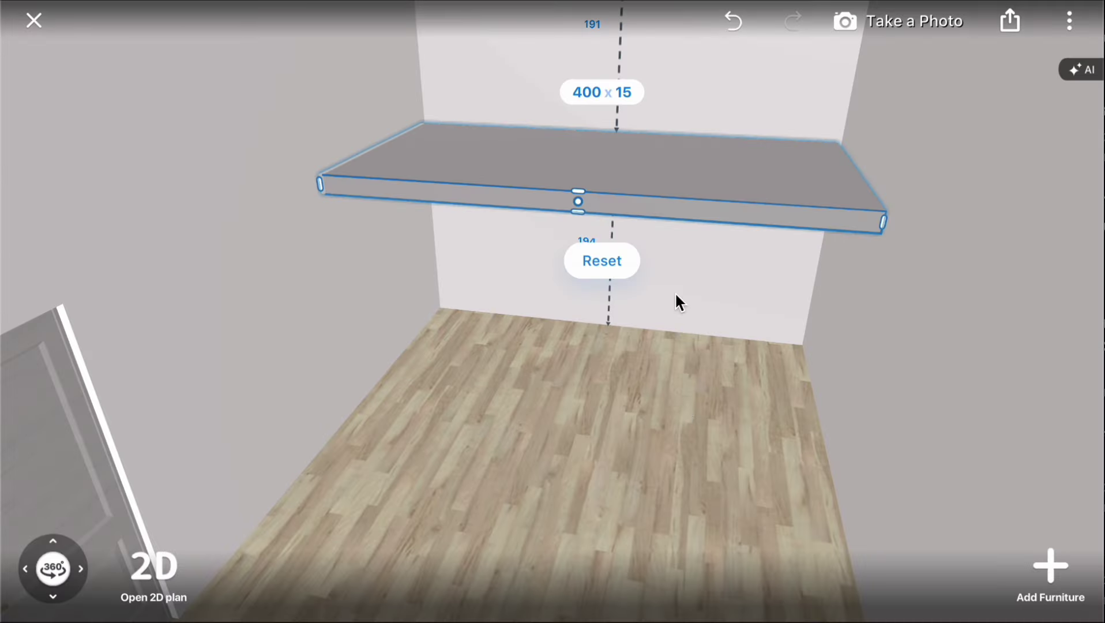
# - Show the back wall in its 2D wall plan
pyautogui.click(709, 280)
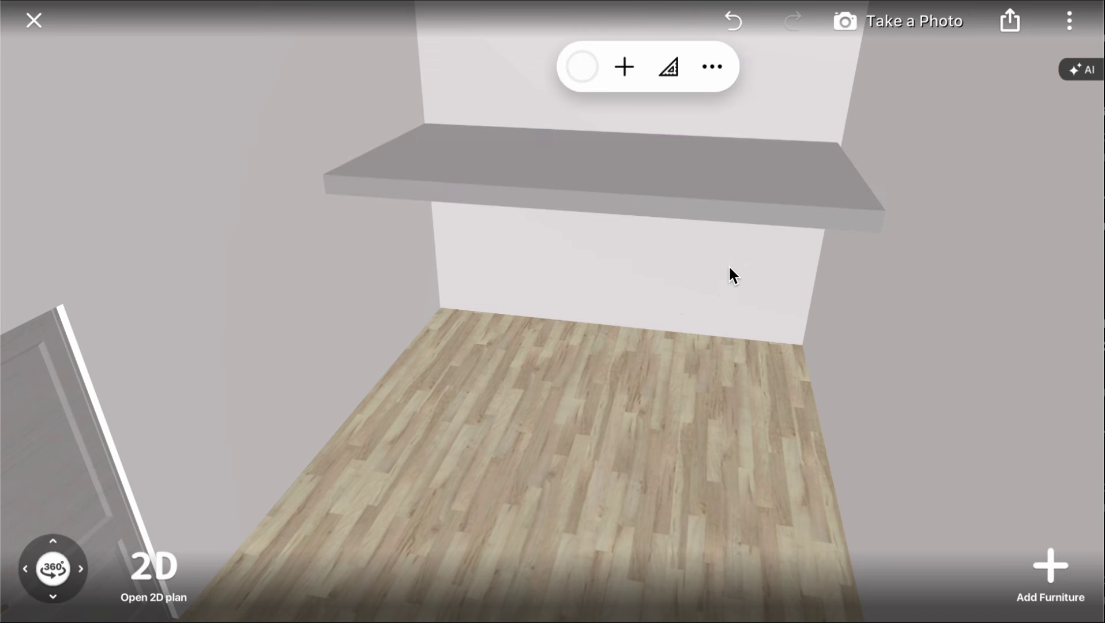
pyautogui.click(728, 265)
pyautogui.click(786, 65)
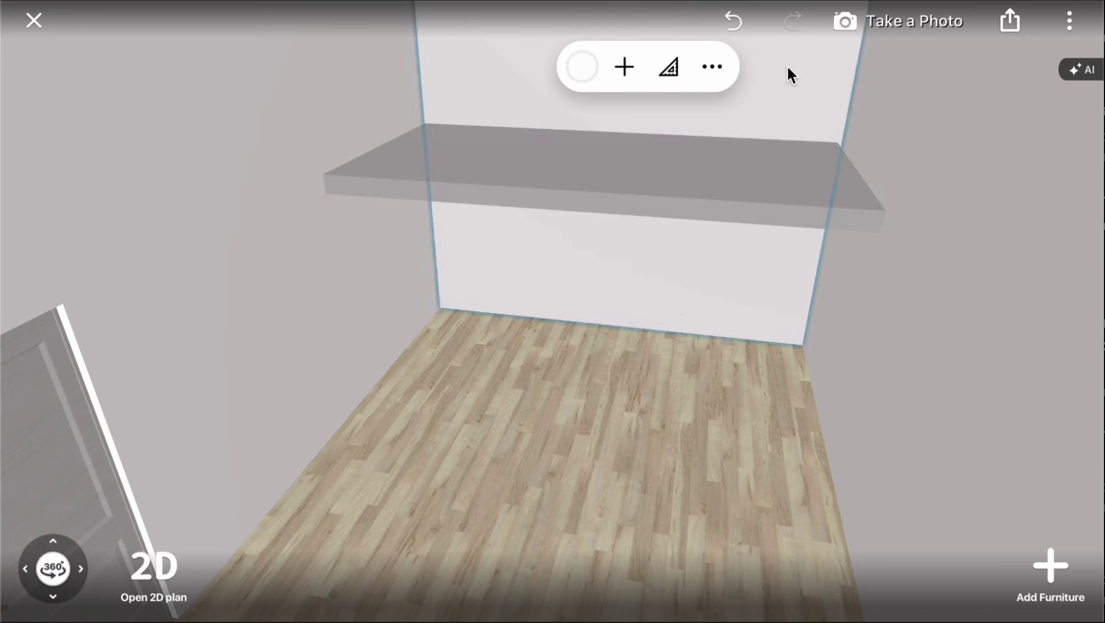
pyautogui.click(714, 65)
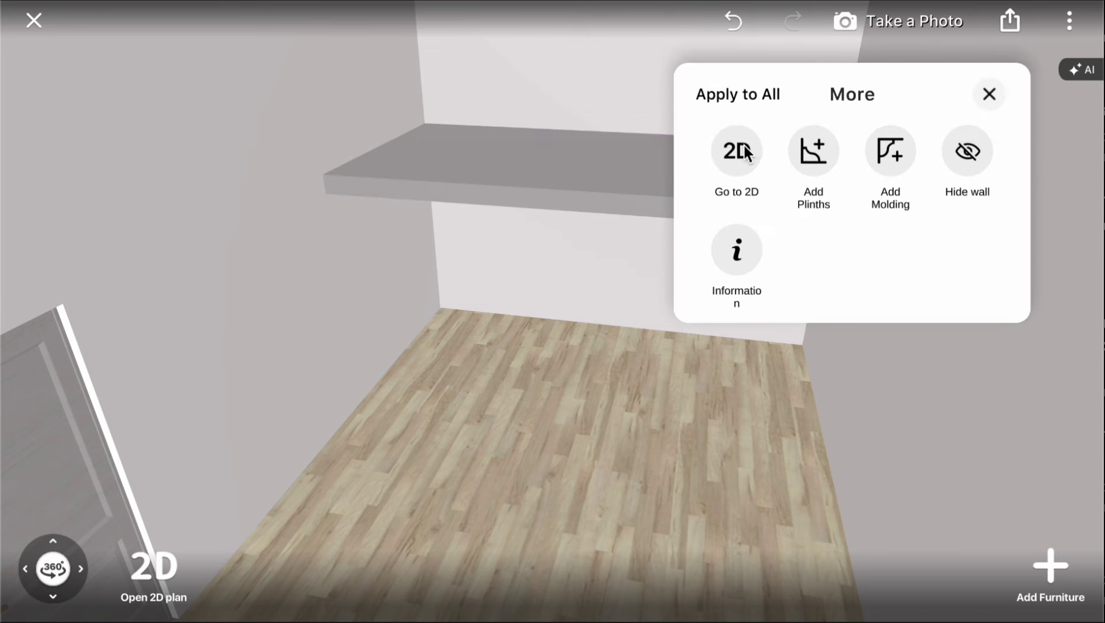
pyautogui.click(744, 145)
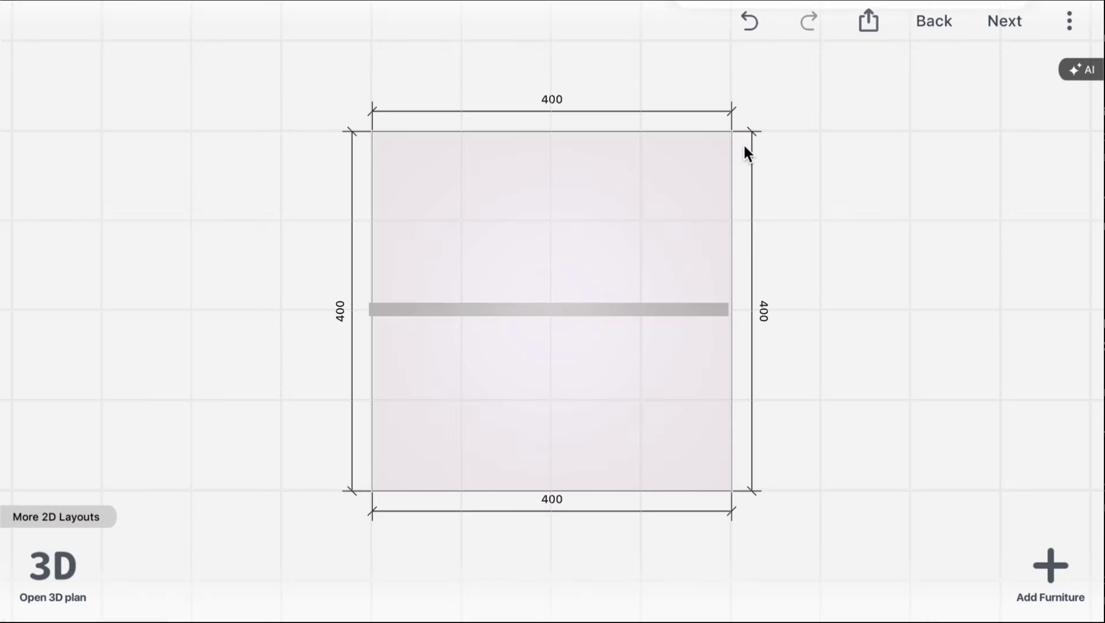
# - Centre the panel about halfway up the wall (192/193), then return to 3D
pyautogui.click(619, 304)
pyautogui.moveTo(620, 308); pyautogui.dragTo(627, 312)
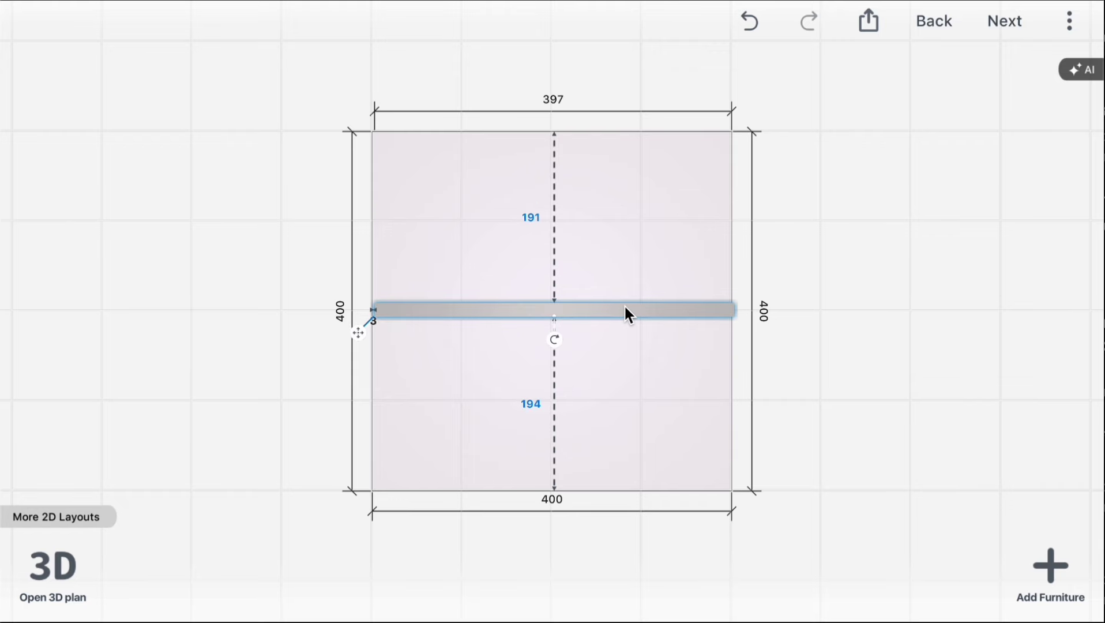
pyautogui.moveTo(627, 312); pyautogui.dragTo(622, 315)
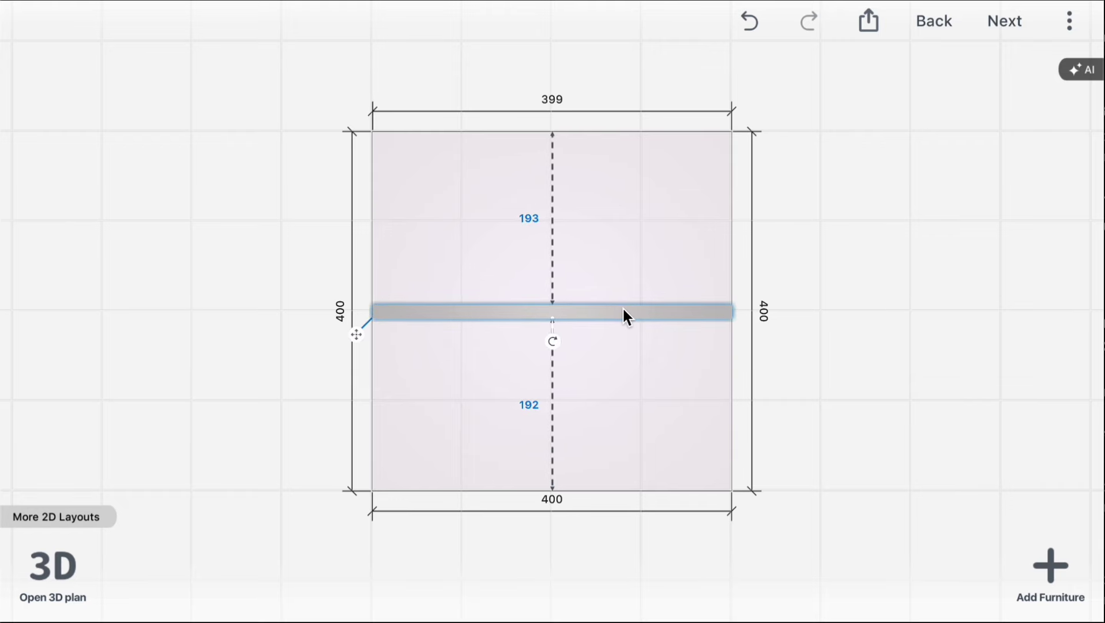
pyautogui.moveTo(623, 315); pyautogui.dragTo(622, 313)
pyautogui.click(52, 569)
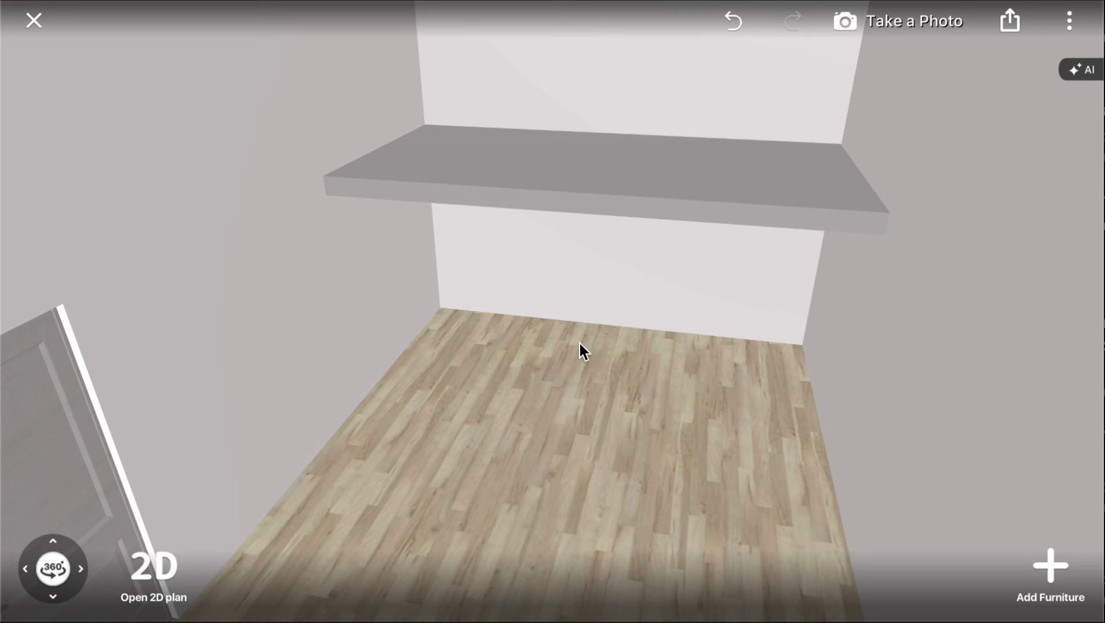
# - Choose the abisko oak texture from the Wood materials for the panel
pyautogui.click(707, 194)
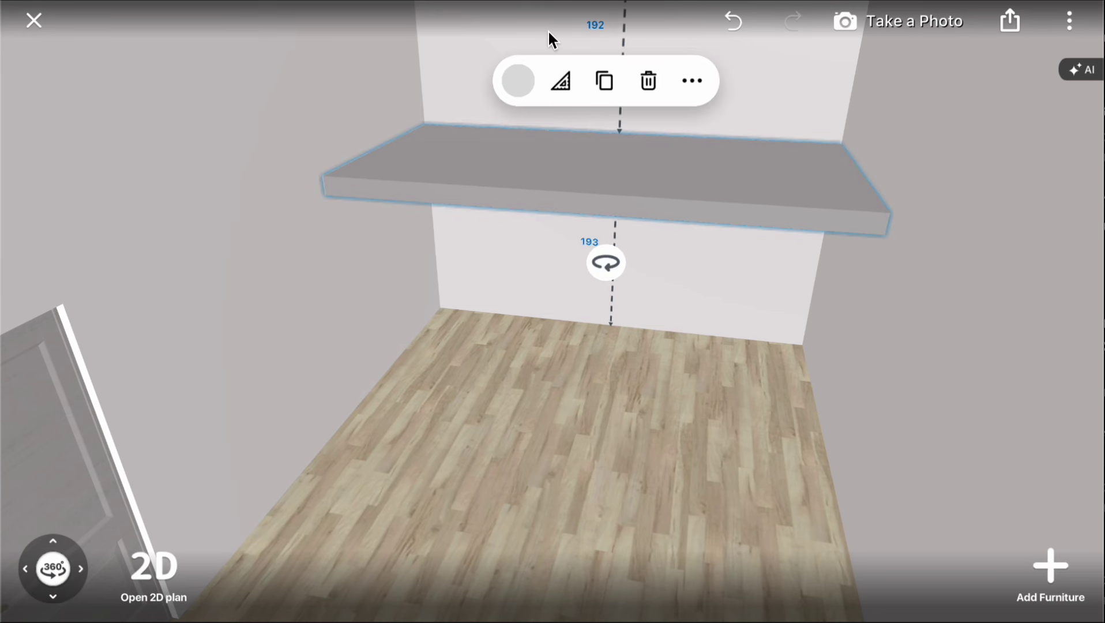
pyautogui.click(521, 79)
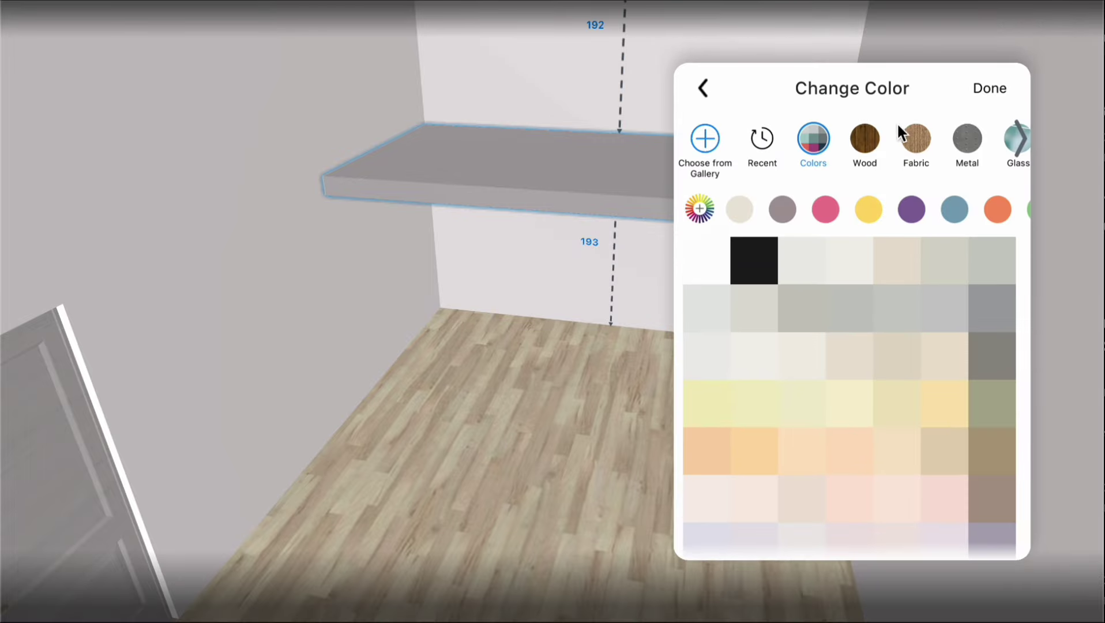
pyautogui.click(865, 137)
pyautogui.scroll(-3, 950, 390)
pyautogui.scroll(-3, 951, 392)
pyautogui.scroll(-3, 952, 391)
pyautogui.scroll(-4, 952, 391)
pyautogui.scroll(-4, 951, 391)
pyautogui.scroll(-4, 951, 392)
pyautogui.scroll(-4, 951, 392)
pyautogui.scroll(-4, 951, 392)
pyautogui.scroll(-3, 949, 389)
pyautogui.scroll(1, 949, 389)
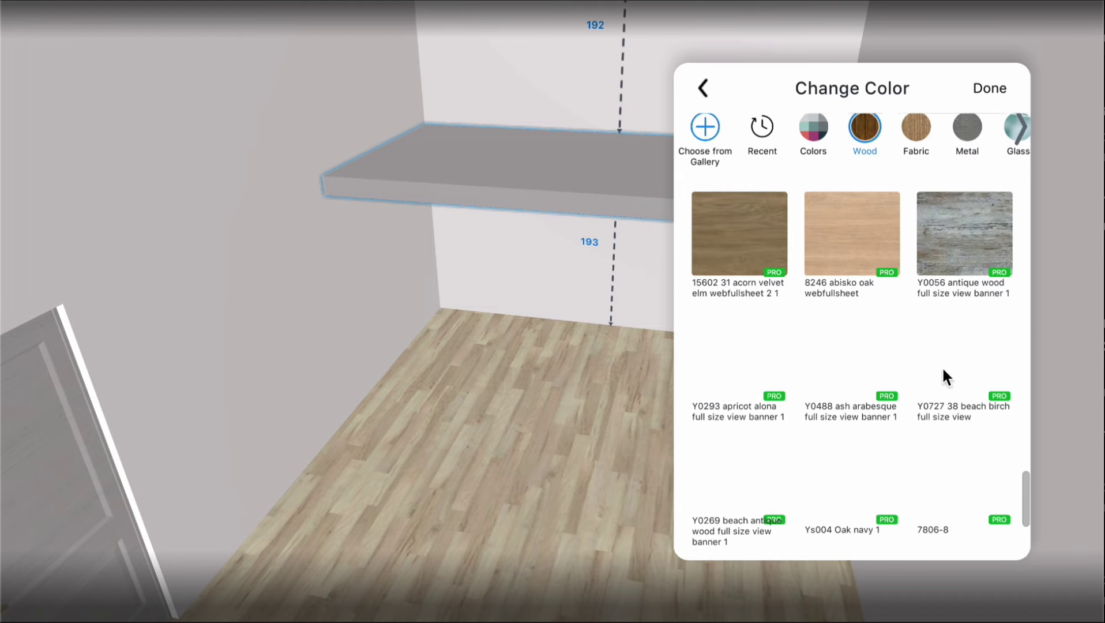
pyautogui.click(835, 211)
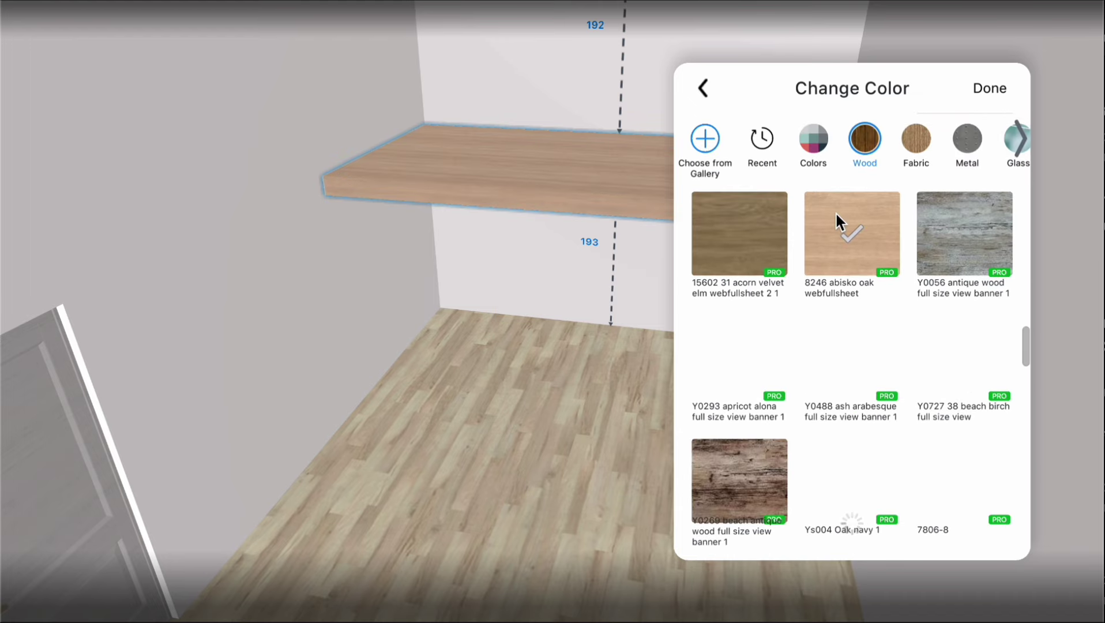
pyautogui.click(425, 342)
# - Drag the black 105.5 x 297.9 cm staircase from Build > Stairs into the room
pyautogui.click(579, 426)
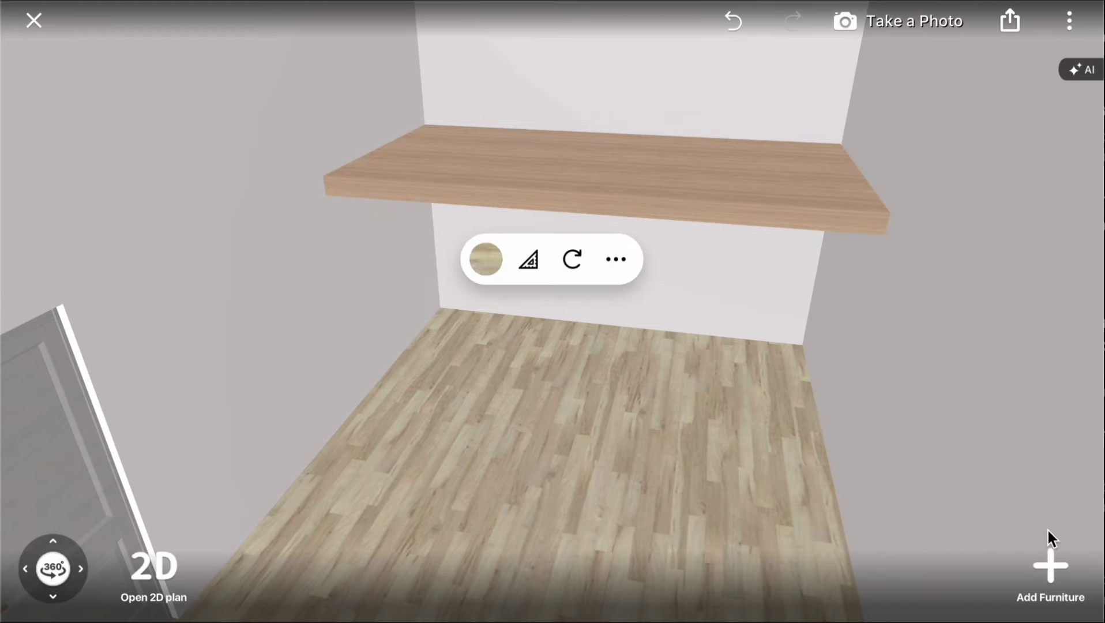
pyautogui.click(1041, 560)
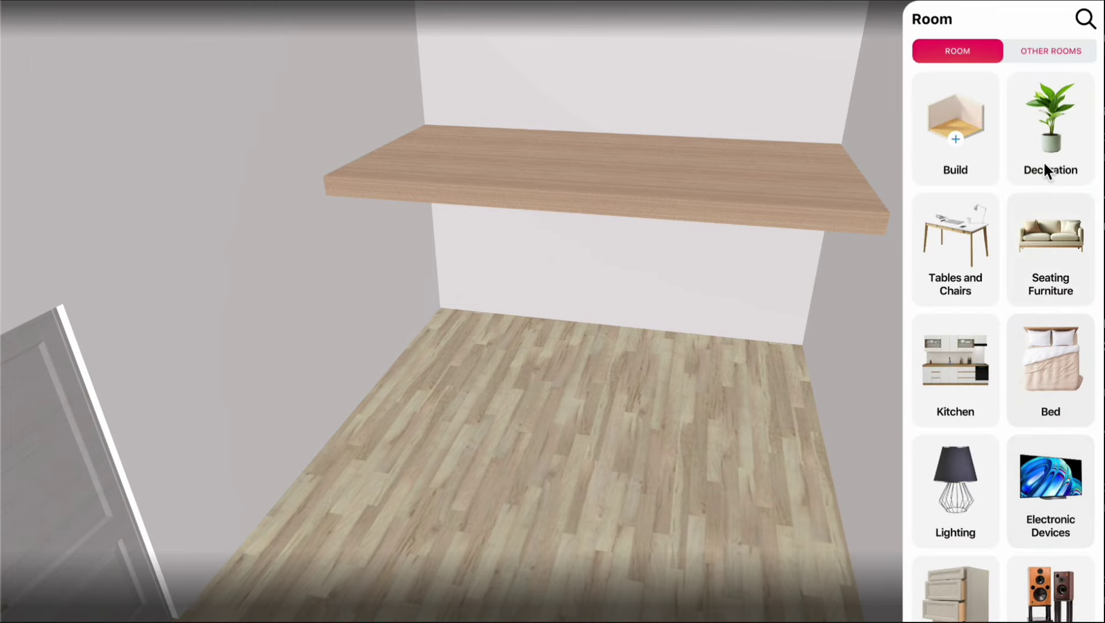
pyautogui.click(963, 132)
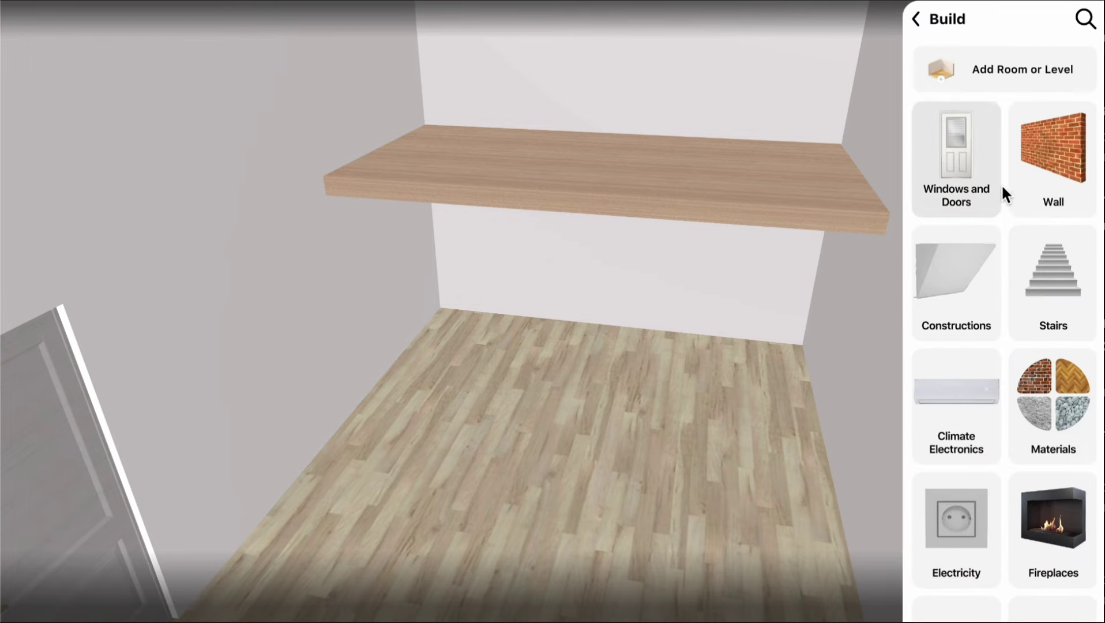
pyautogui.click(1046, 268)
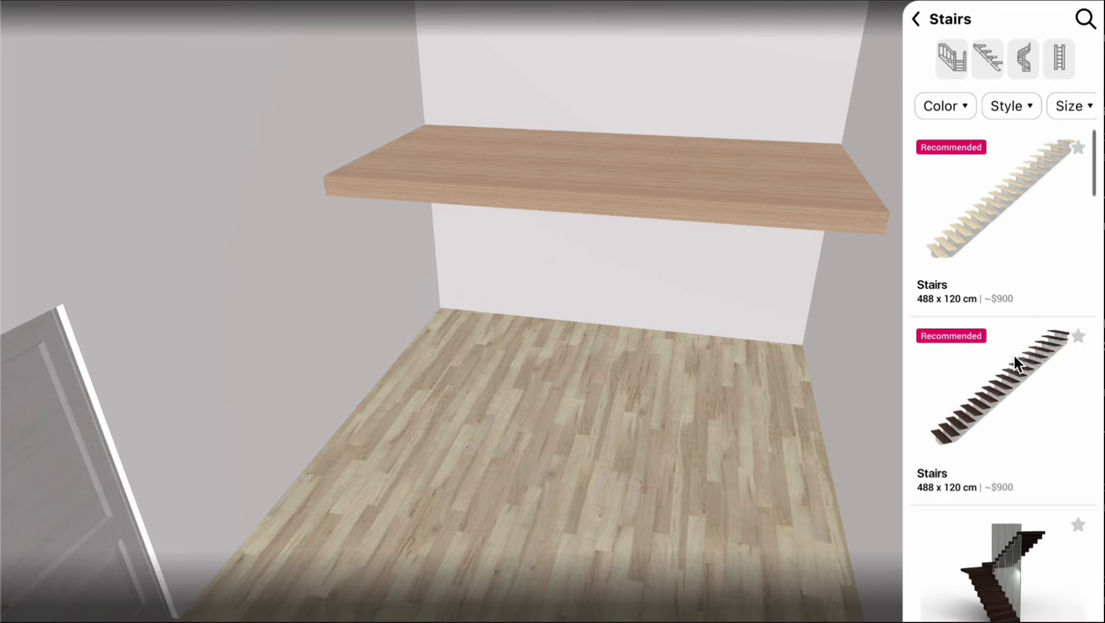
pyautogui.scroll(-5, 1013, 355)
pyautogui.scroll(-3, 1013, 353)
pyautogui.scroll(-2, 1013, 354)
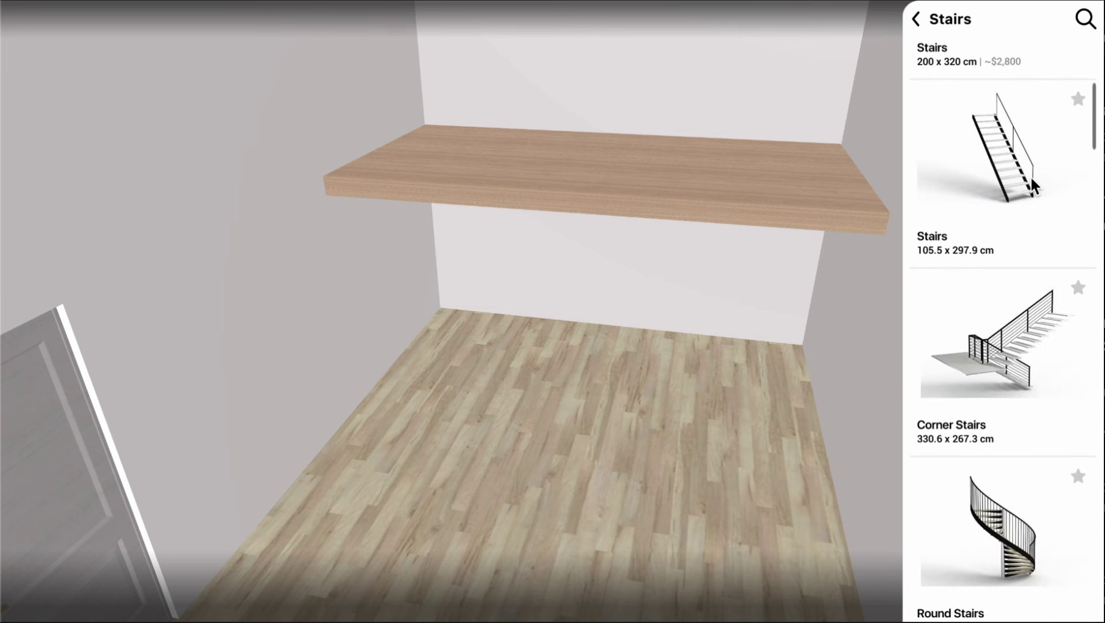
pyautogui.moveTo(1034, 184); pyautogui.dragTo(807, 367)
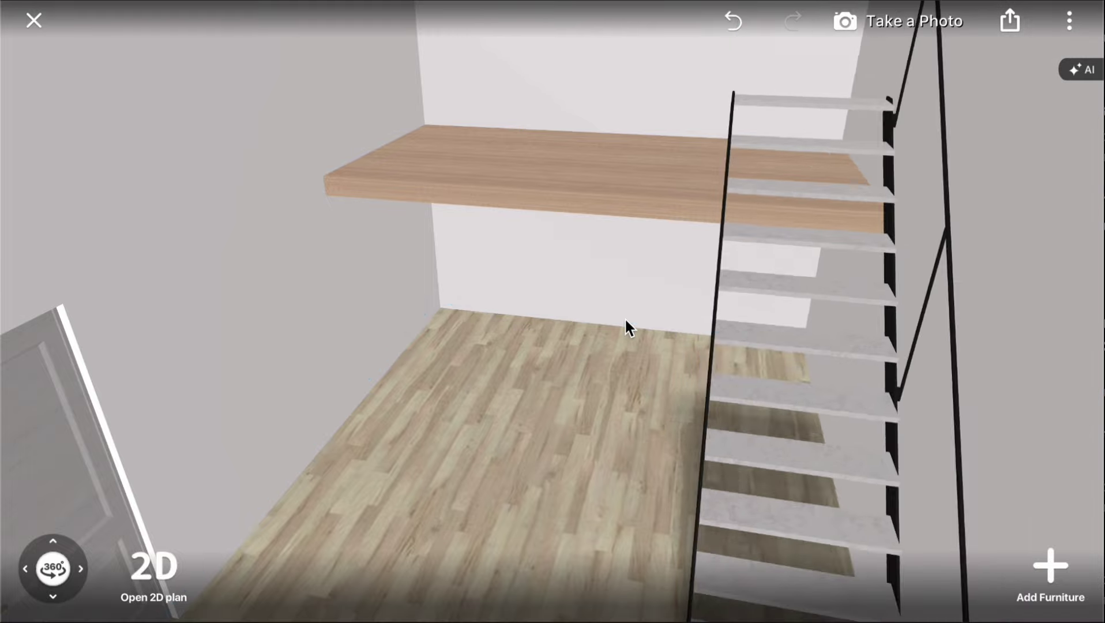
pyautogui.moveTo(625, 316)
pyautogui.mouseDown()
pyautogui.moveTo(389, 296)
pyautogui.moveTo(435, 291)
pyautogui.mouseUp()
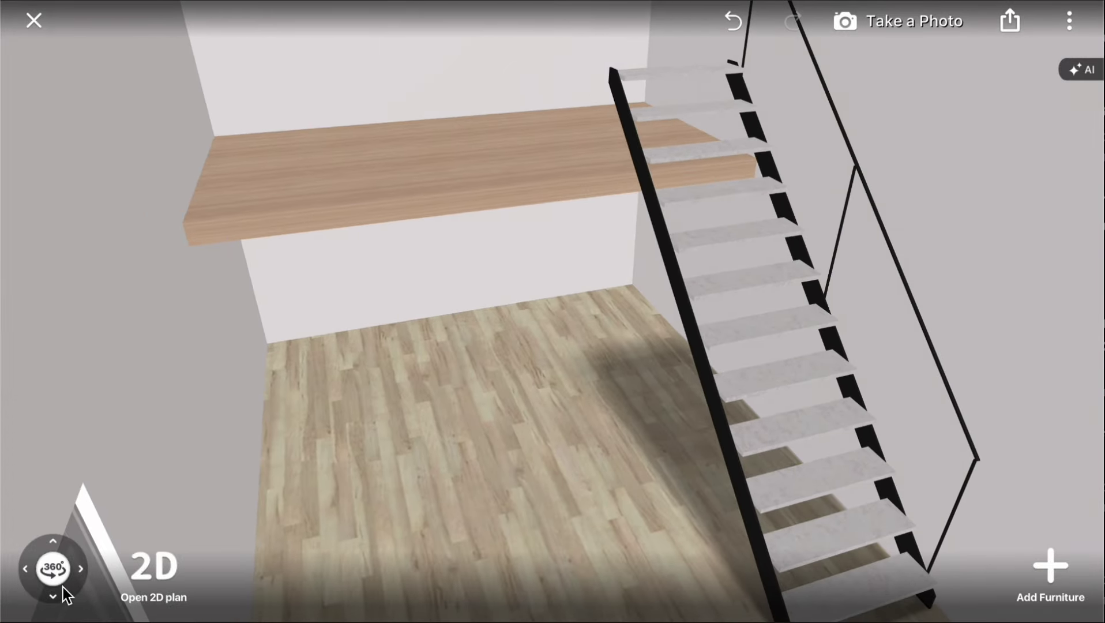
# - Set the staircase height to 250 cm
pyautogui.click(53, 567)
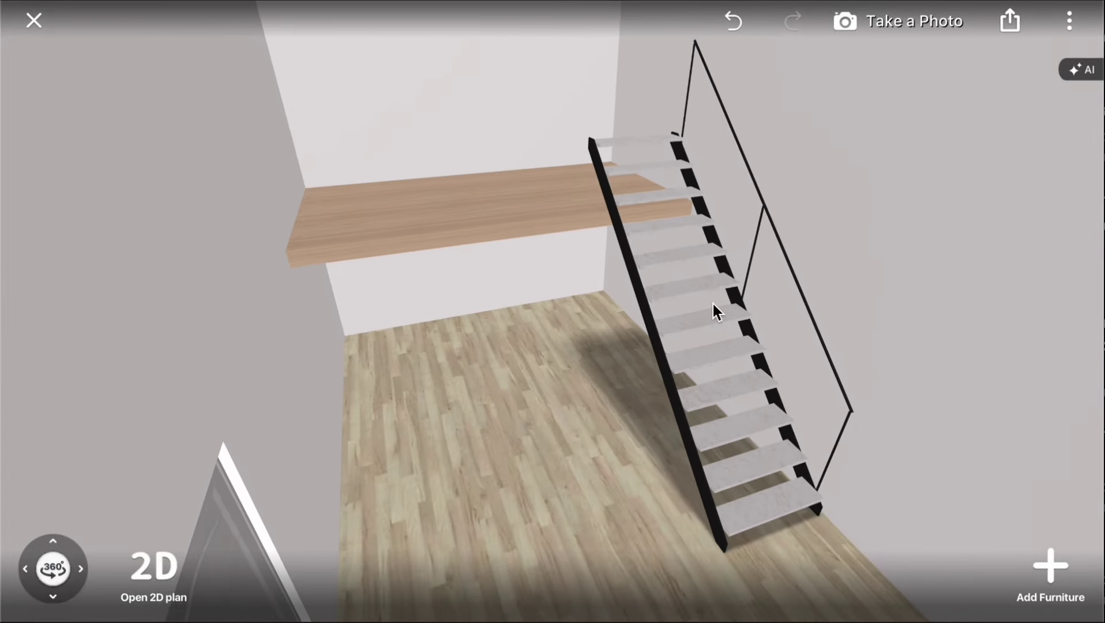
pyautogui.click(717, 274)
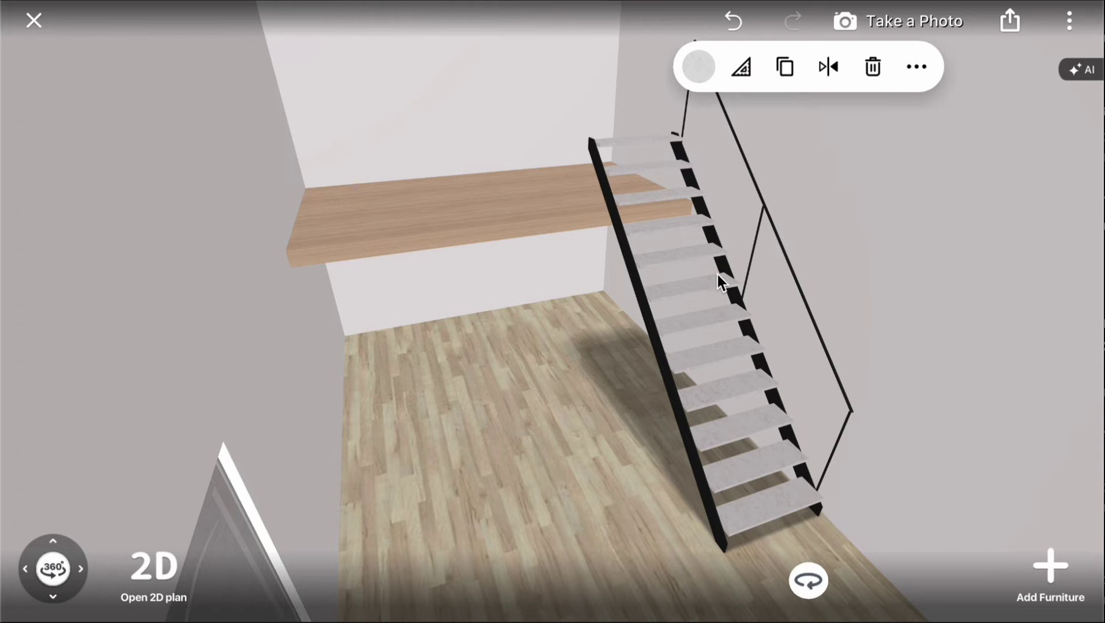
pyautogui.click(748, 71)
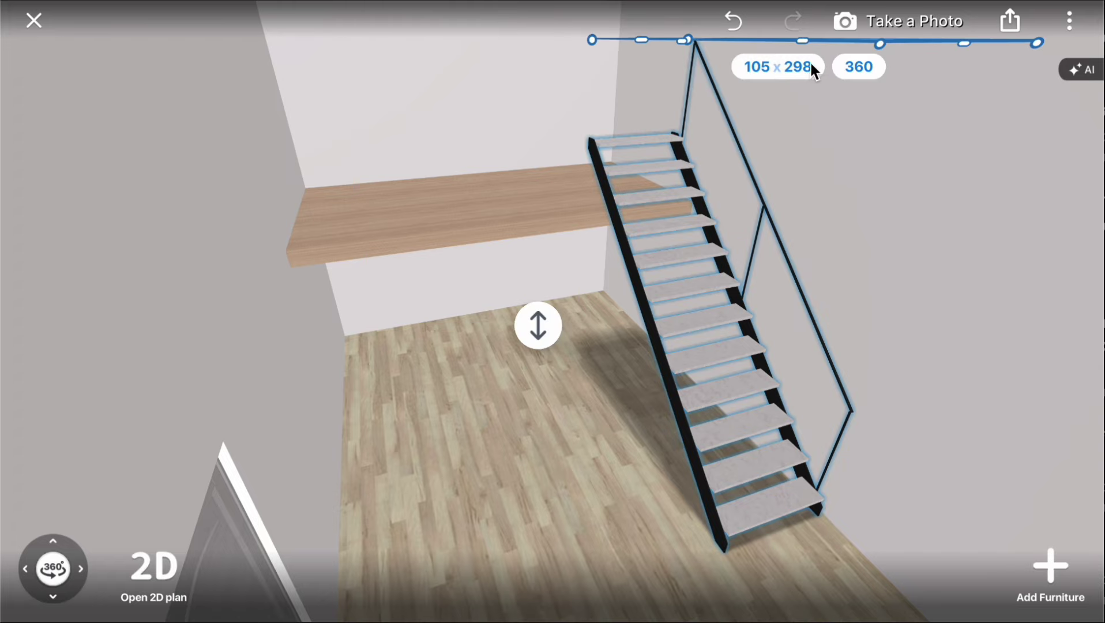
pyautogui.click(854, 69)
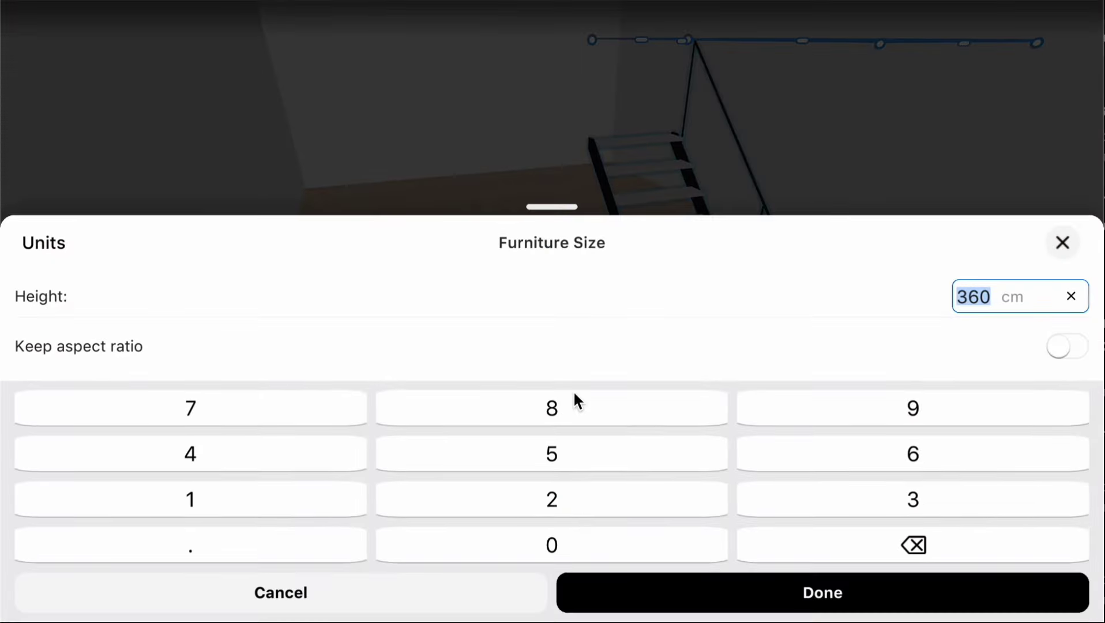
pyautogui.click(514, 499)
pyautogui.click(524, 490)
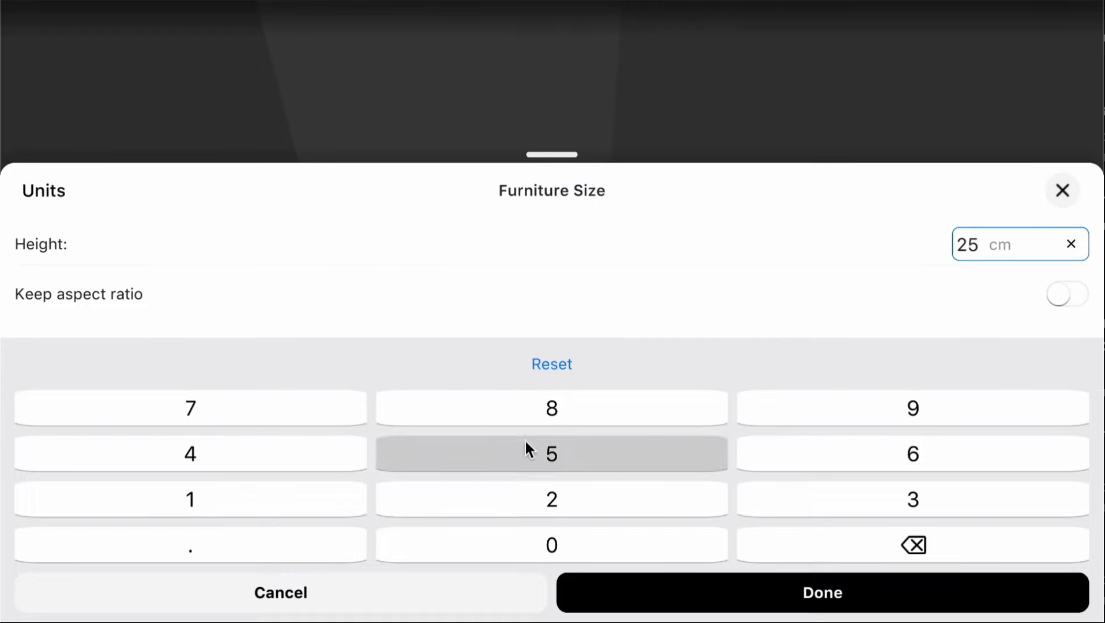
pyautogui.click(476, 544)
pyautogui.click(639, 603)
# - Move the staircase so its top meets the oak platform, then orbit to check
pyautogui.click(638, 336)
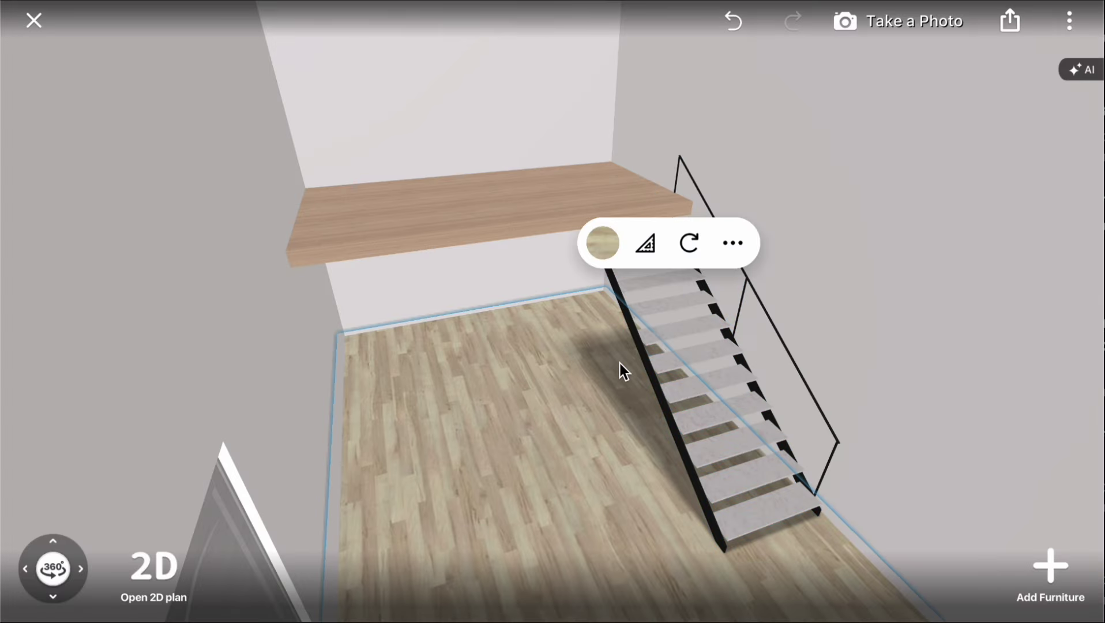
pyautogui.click(714, 381)
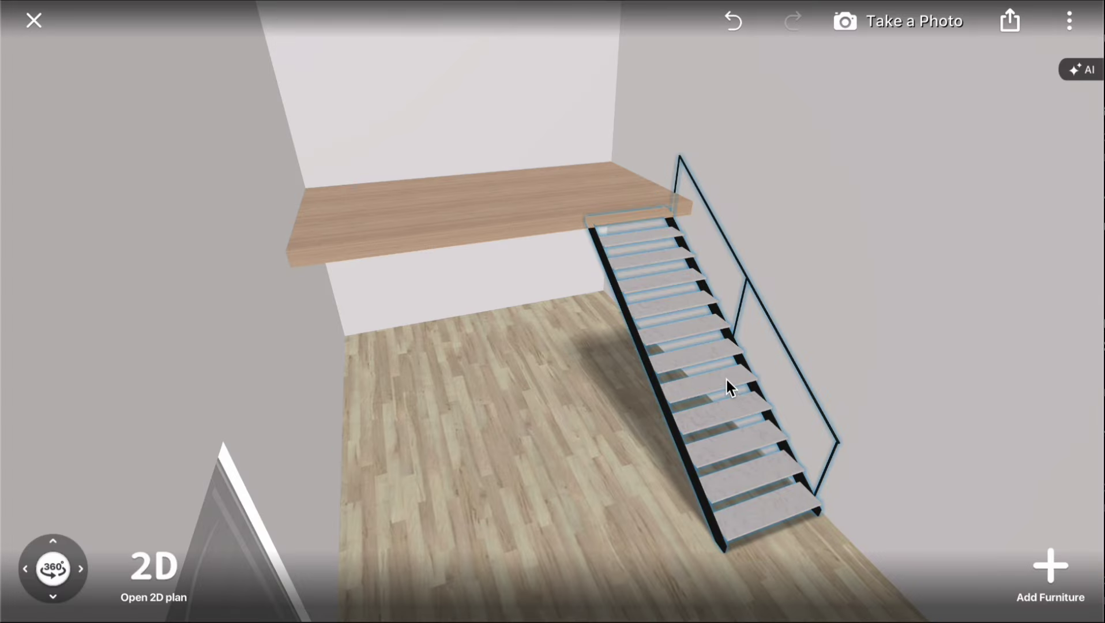
pyautogui.moveTo(725, 382); pyautogui.dragTo(780, 406)
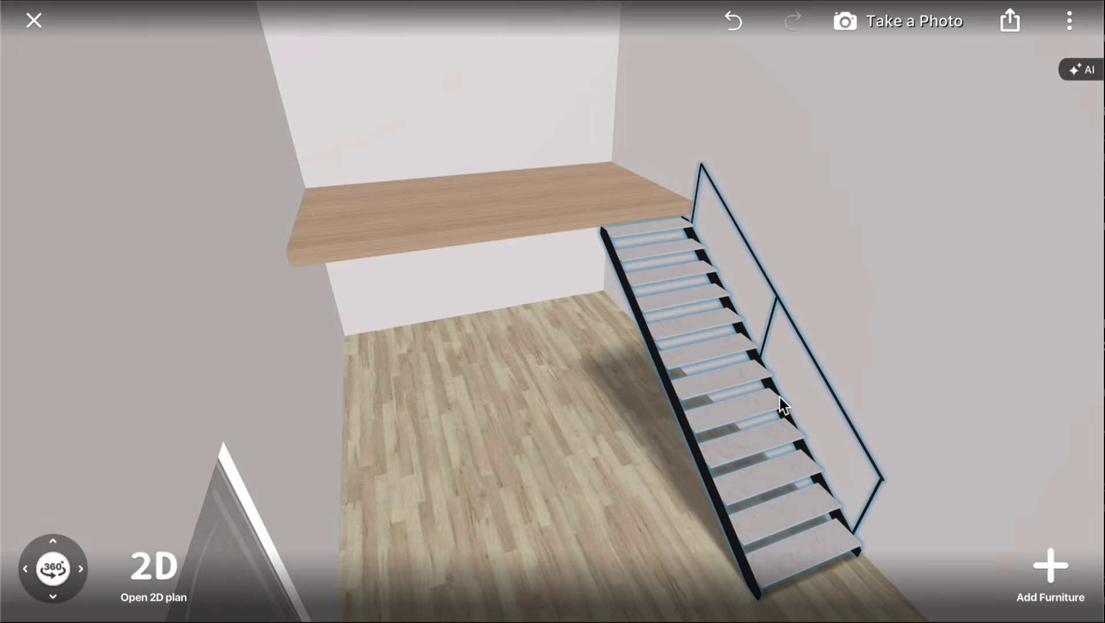
pyautogui.click(605, 445)
pyautogui.moveTo(604, 445)
pyautogui.mouseDown()
pyautogui.moveTo(630, 431)
pyautogui.moveTo(608, 505)
pyautogui.moveTo(654, 537)
pyautogui.mouseUp()
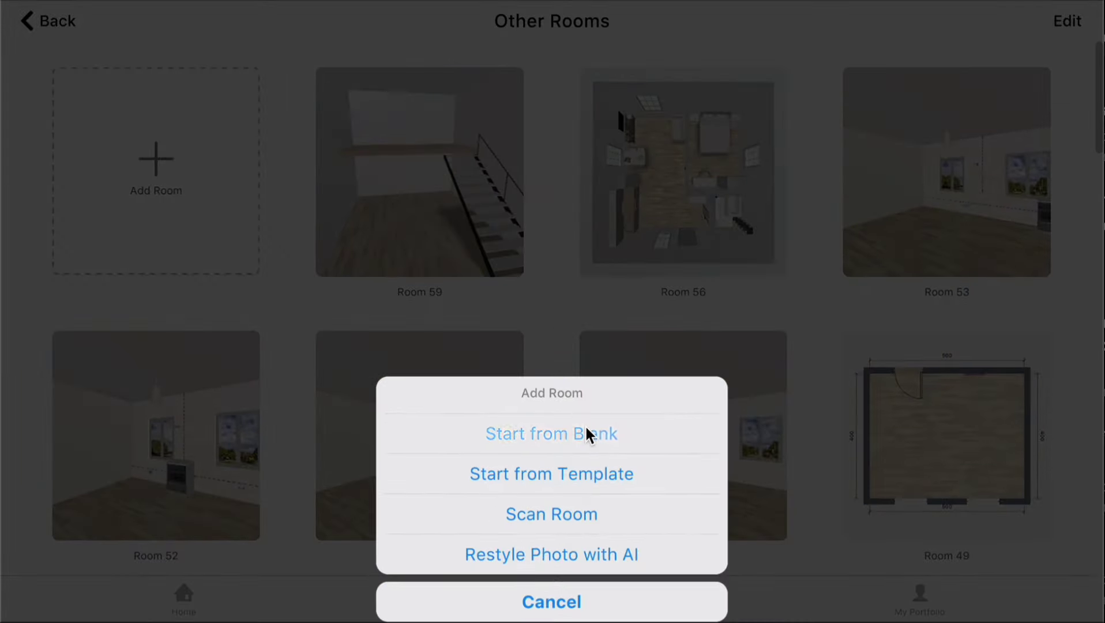
# - Add a blank rectangular room, open it in 3D, and delete its pendant ceiling lamp
pyautogui.click(584, 433)
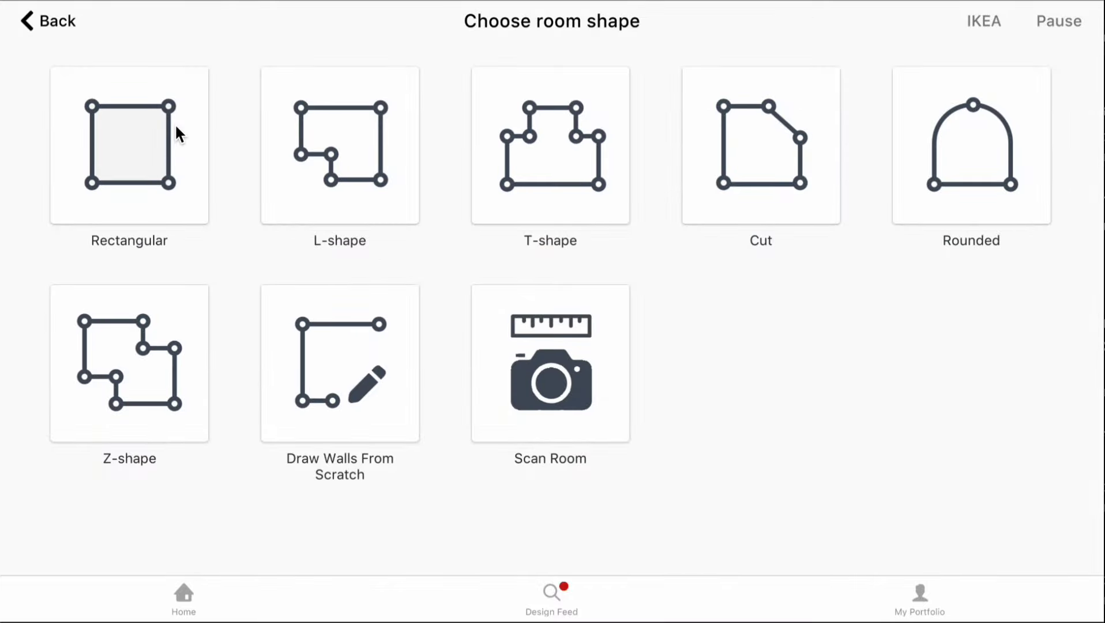
pyautogui.click(174, 124)
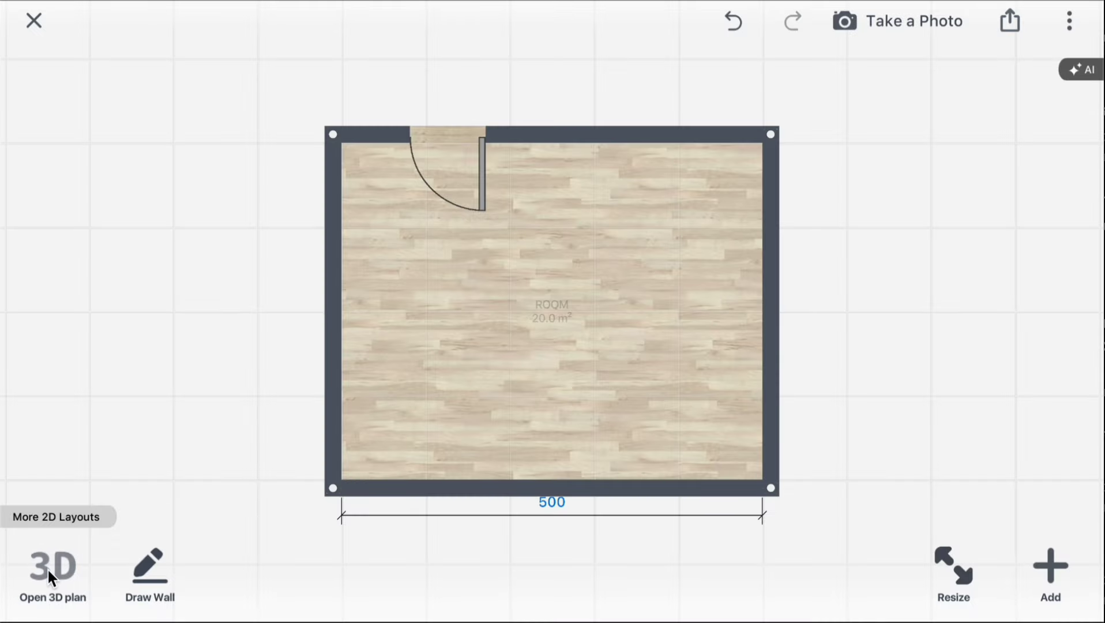
pyautogui.click(47, 566)
pyautogui.click(561, 151)
pyautogui.click(595, 66)
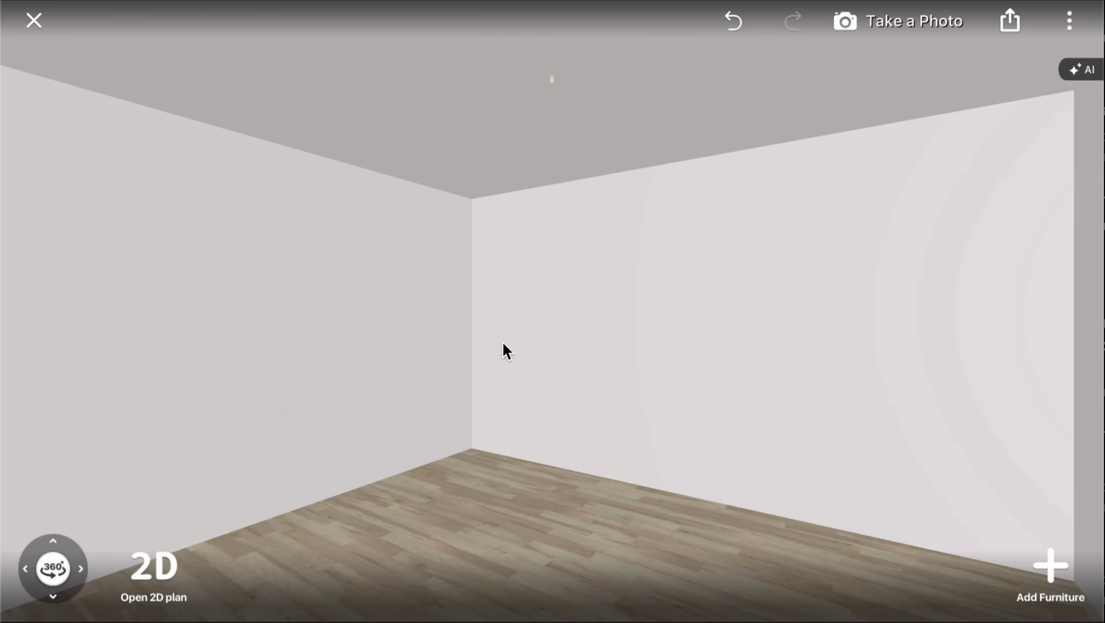
pyautogui.moveTo(496, 371); pyautogui.dragTo(653, 339)
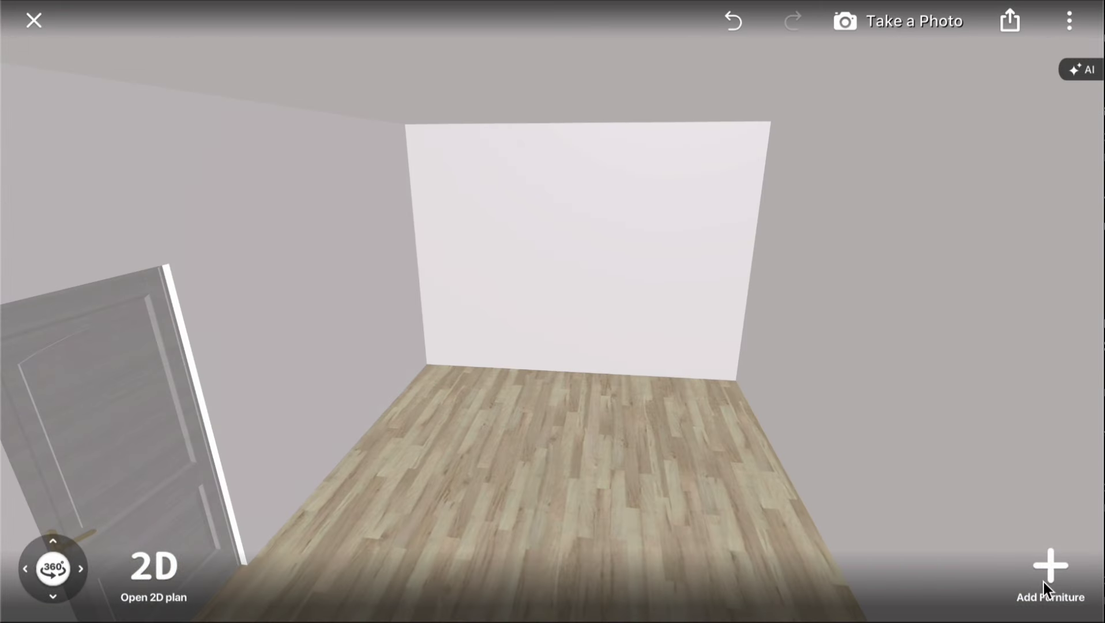
# - Add a new level named 'Second floor' from Build > Add Room or Level
pyautogui.click(1052, 566)
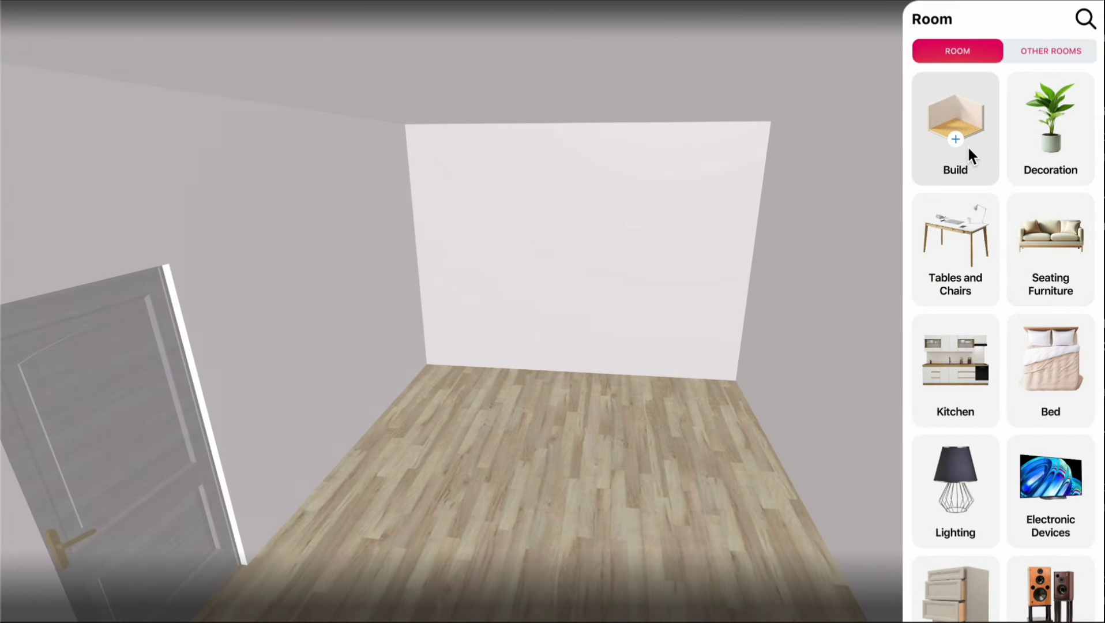
pyautogui.click(966, 144)
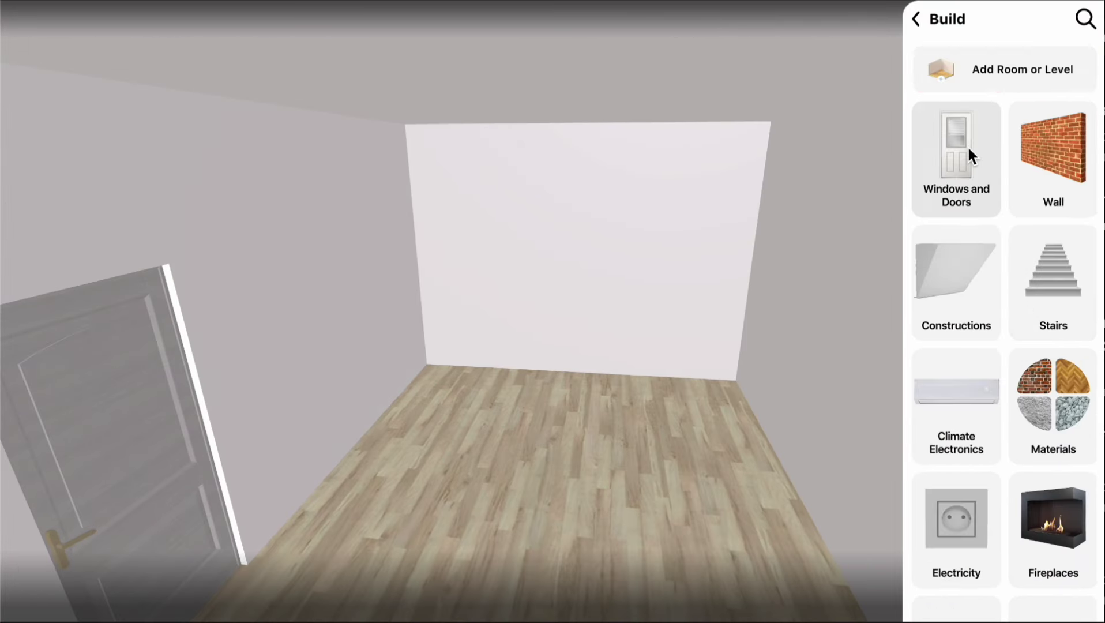
pyautogui.click(1011, 67)
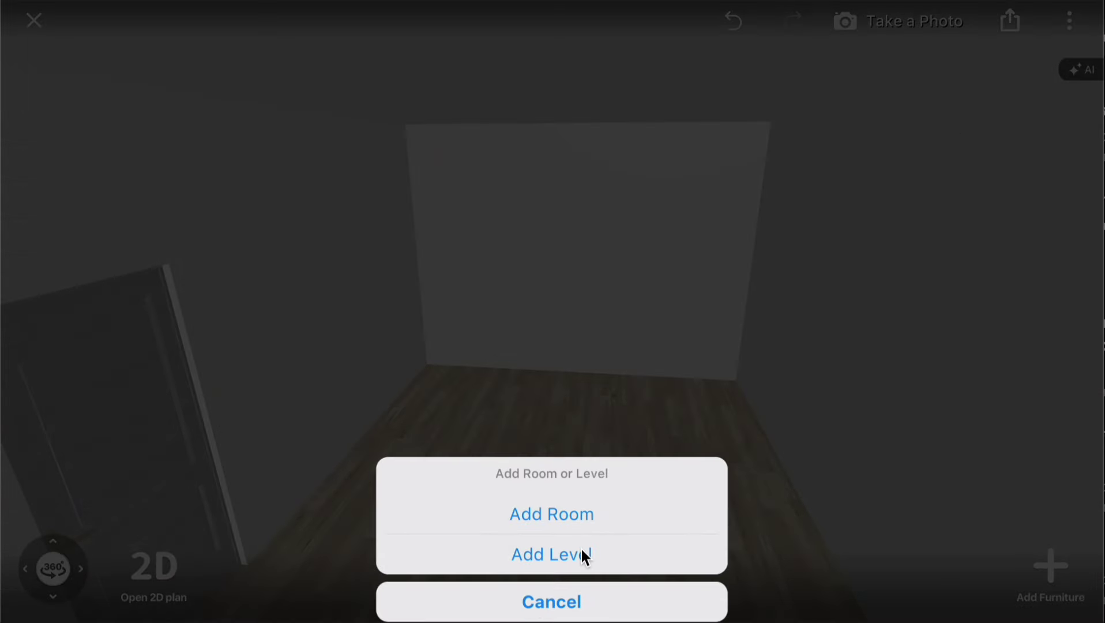
pyautogui.click(582, 552)
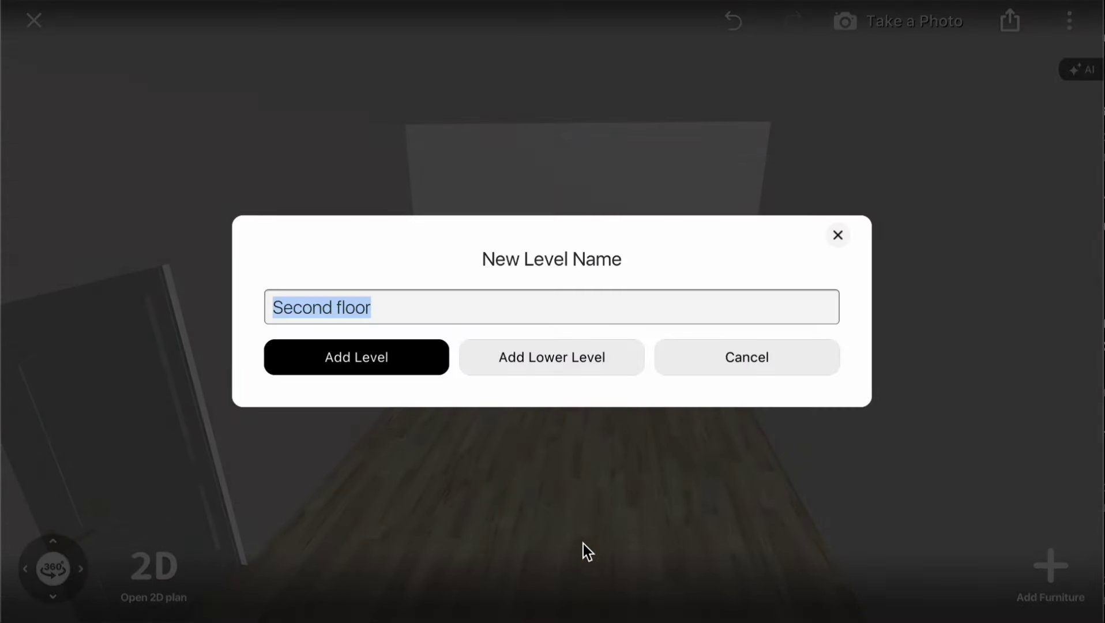
pyautogui.click(361, 368)
pyautogui.click(615, 520)
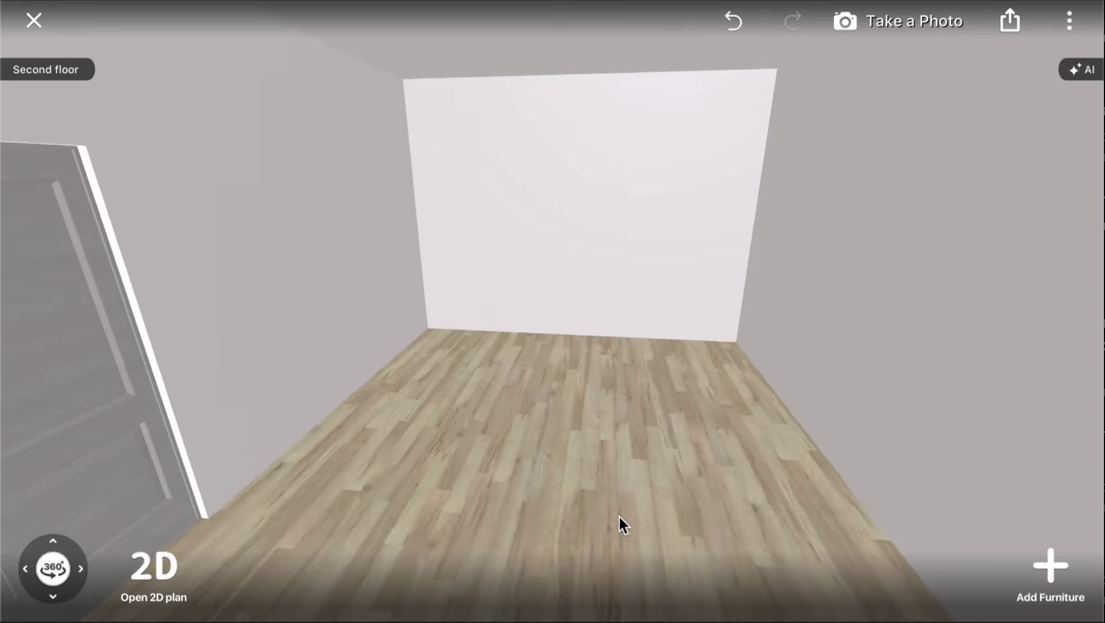
pyautogui.moveTo(619, 515); pyautogui.dragTo(550, 316)
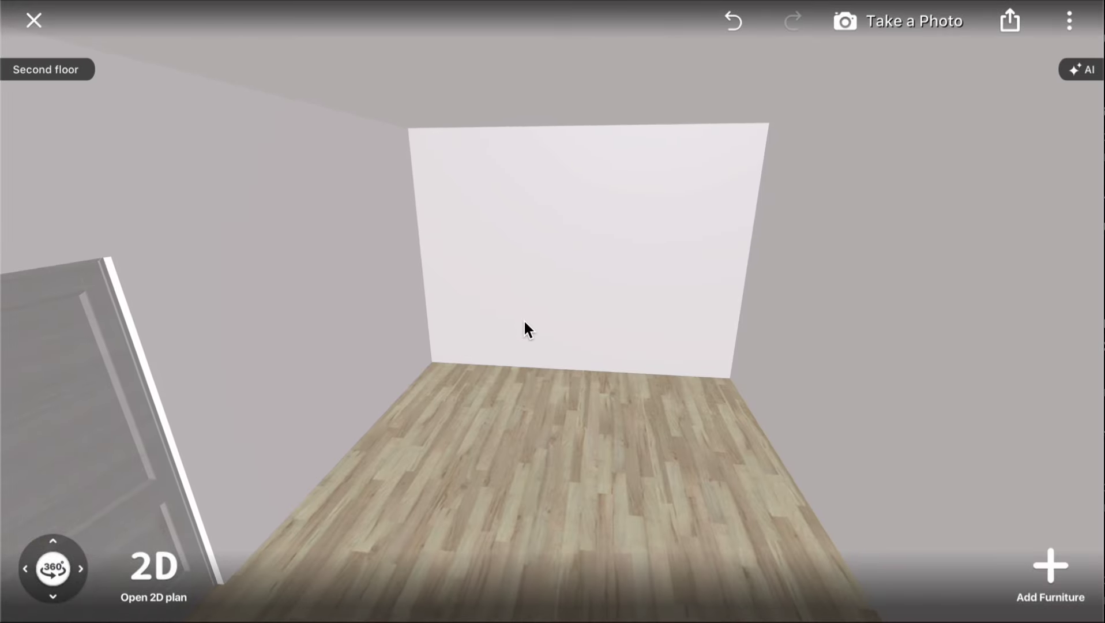
# - Delete the door from the Second floor room
pyautogui.click(139, 320)
pyautogui.click(83, 324)
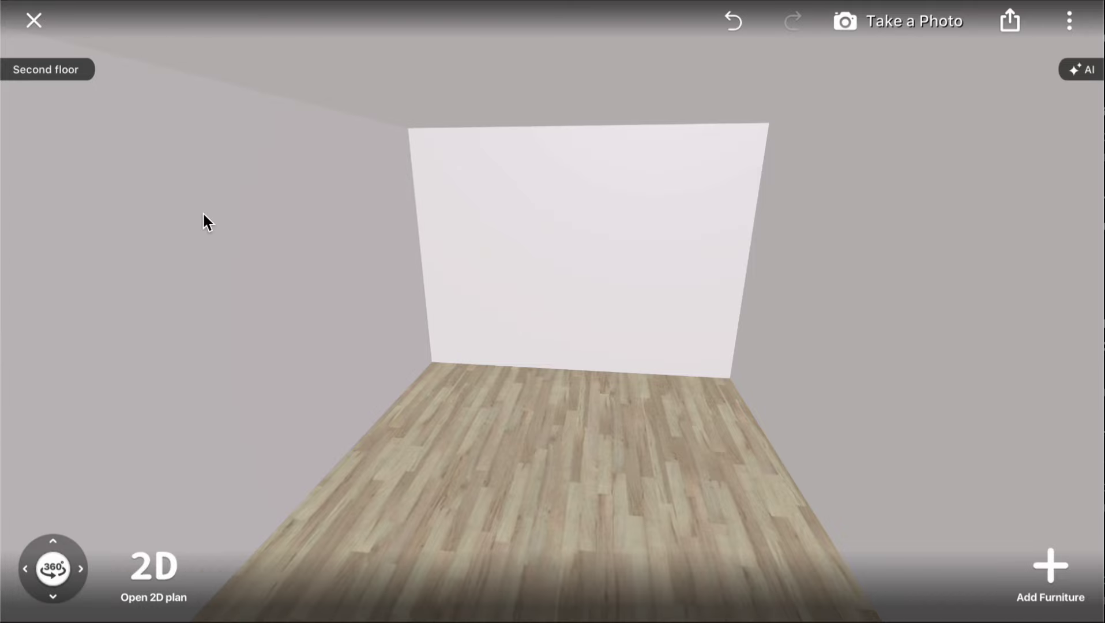
pyautogui.moveTo(524, 407)
pyautogui.mouseDown()
pyautogui.moveTo(539, 214)
pyautogui.moveTo(505, 345)
pyautogui.moveTo(531, 341)
pyautogui.mouseUp()
# - Give the Second floor's floor the Transparent material from the Other materials
pyautogui.click(493, 379)
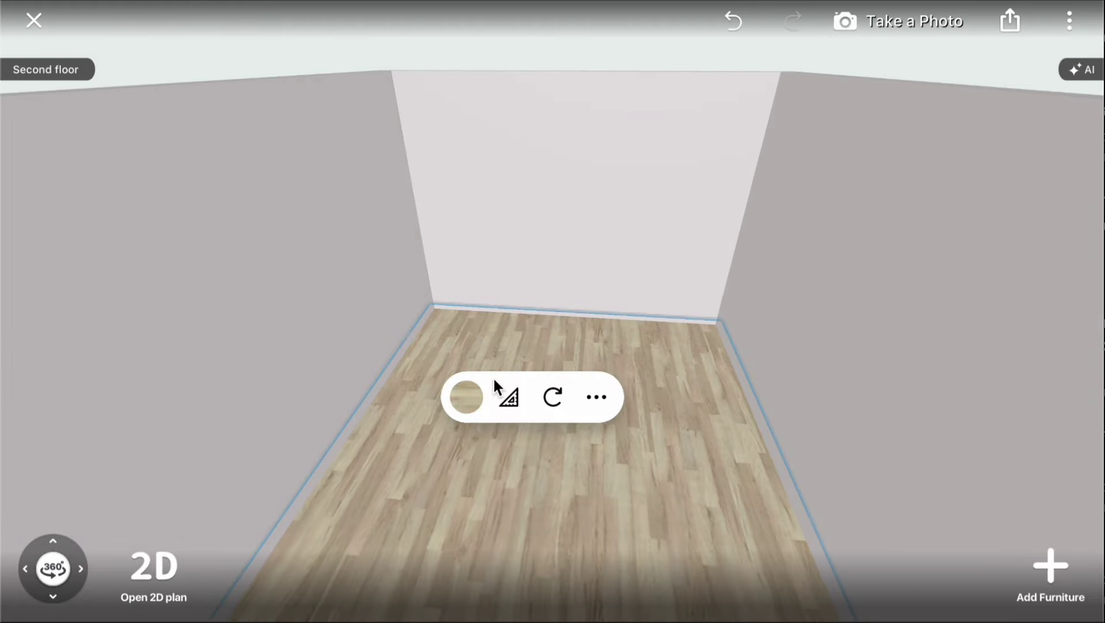
pyautogui.click(468, 397)
pyautogui.hscroll(2, 874, 155)
pyautogui.hscroll(1, 776, 154)
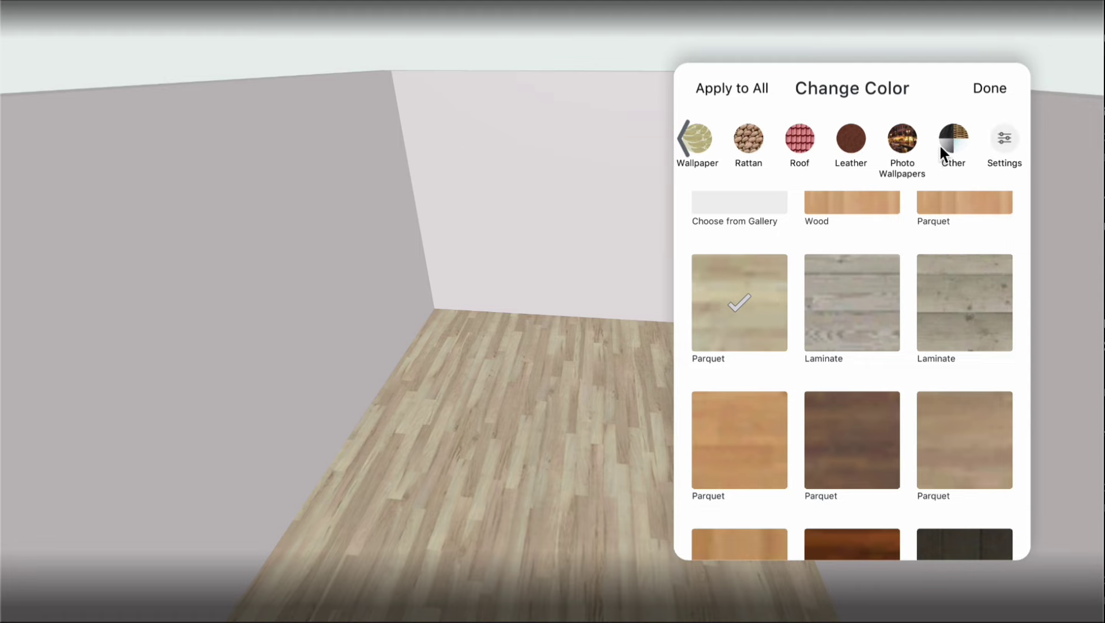
pyautogui.click(941, 143)
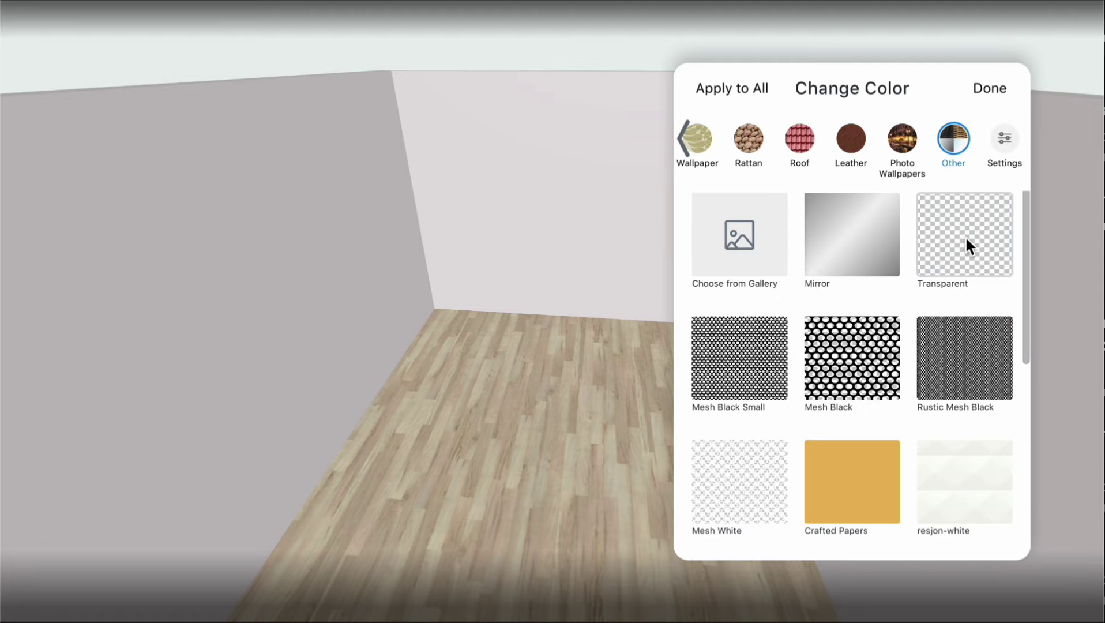
pyautogui.click(966, 246)
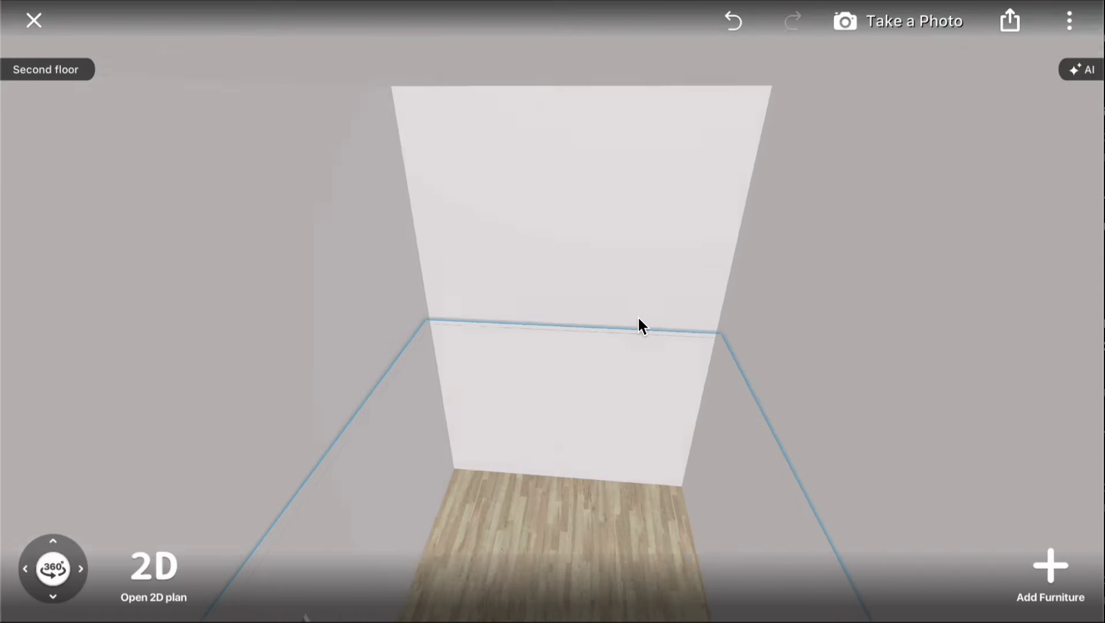
# - Look down into the room and switch to the First floor level
pyautogui.moveTo(637, 319); pyautogui.dragTo(703, 212)
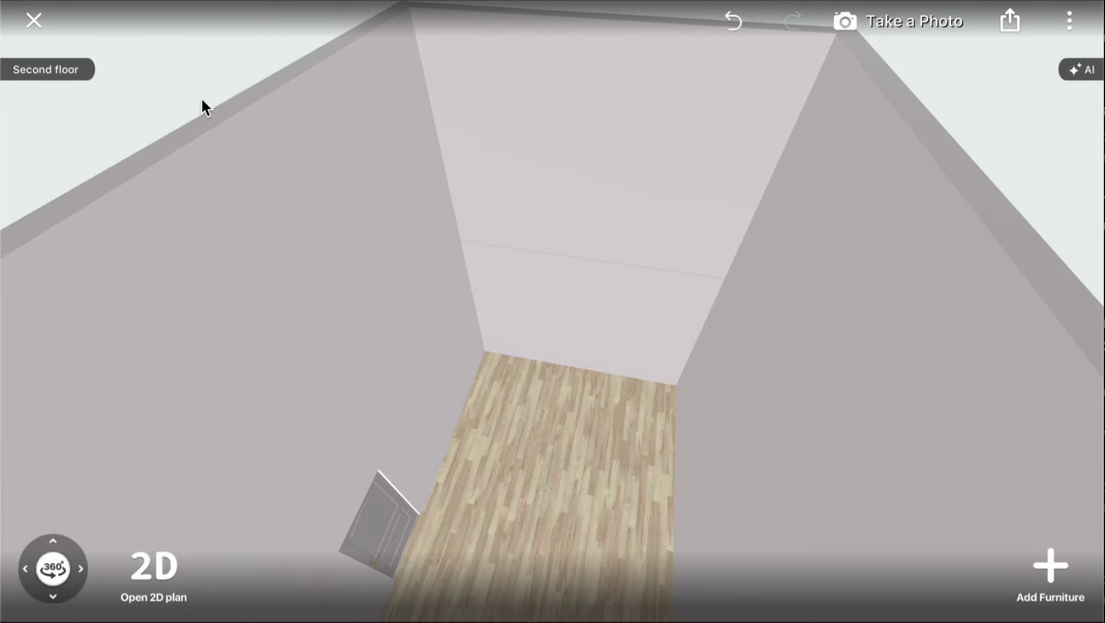
pyautogui.click(46, 69)
pyautogui.click(294, 71)
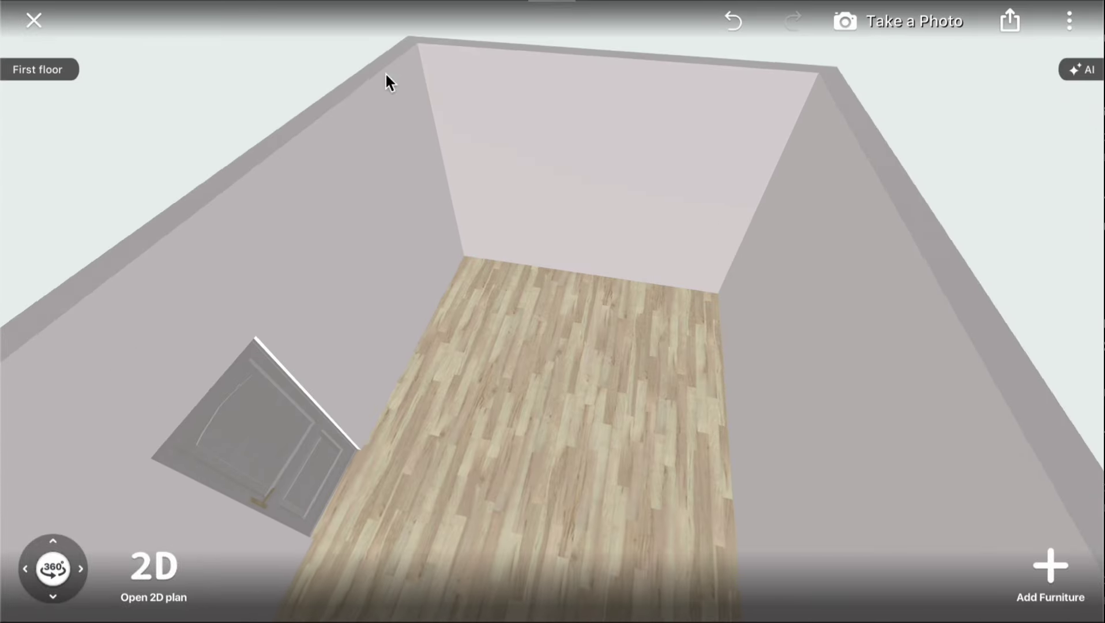
# - From eye level, apply the Transparent material to the First floor ceiling from Recent
pyautogui.moveTo(666, 162); pyautogui.dragTo(634, 338)
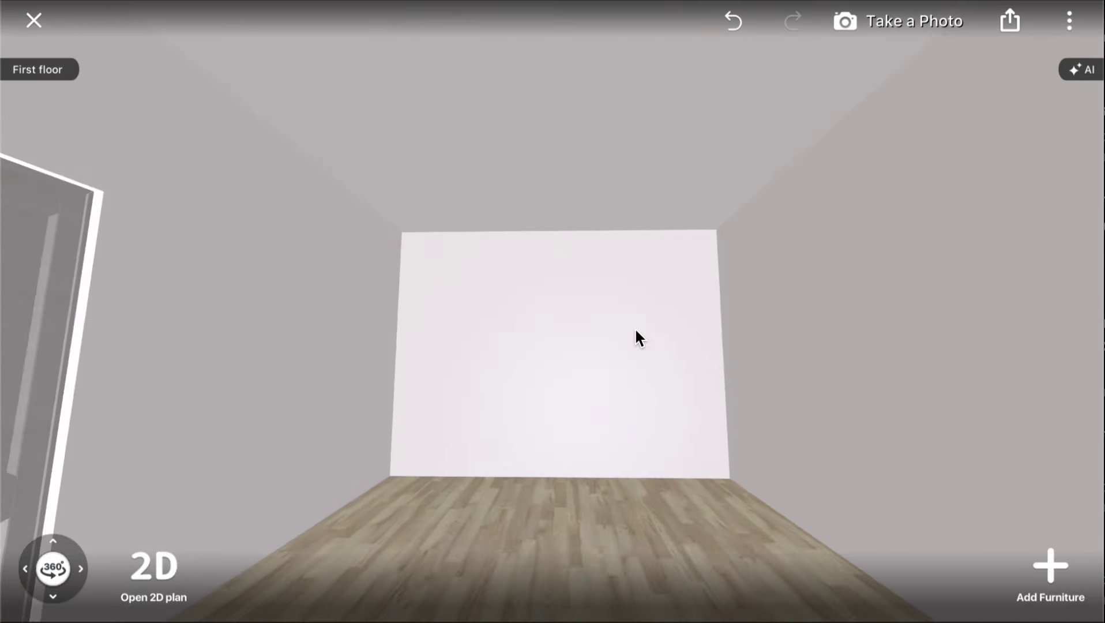
pyautogui.click(591, 197)
pyautogui.click(509, 66)
pyautogui.click(760, 139)
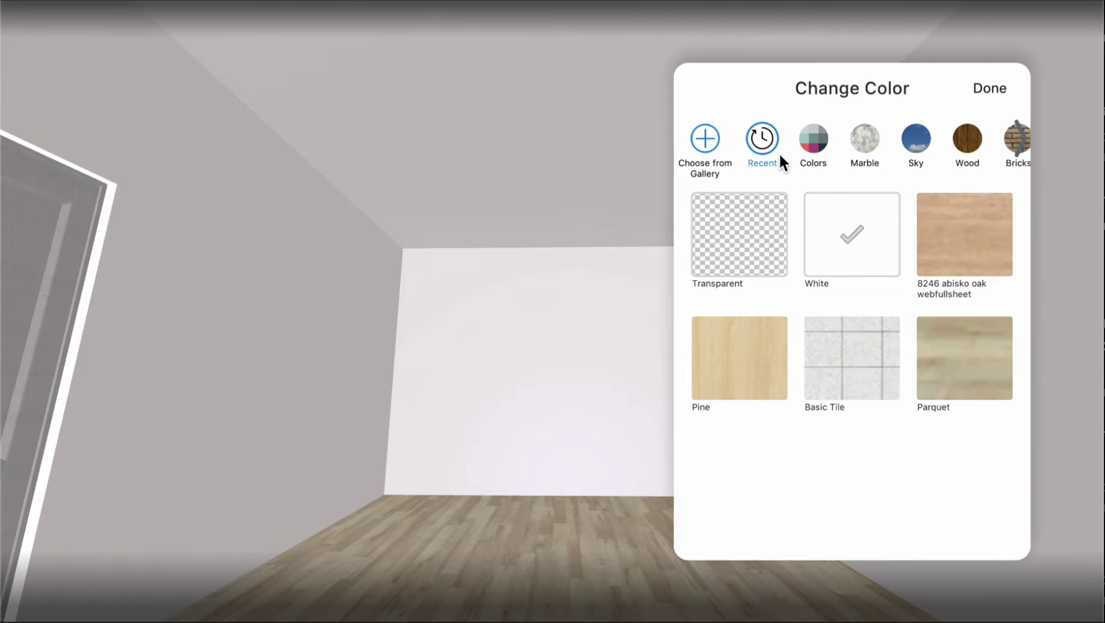
pyautogui.click(737, 224)
pyautogui.click(553, 312)
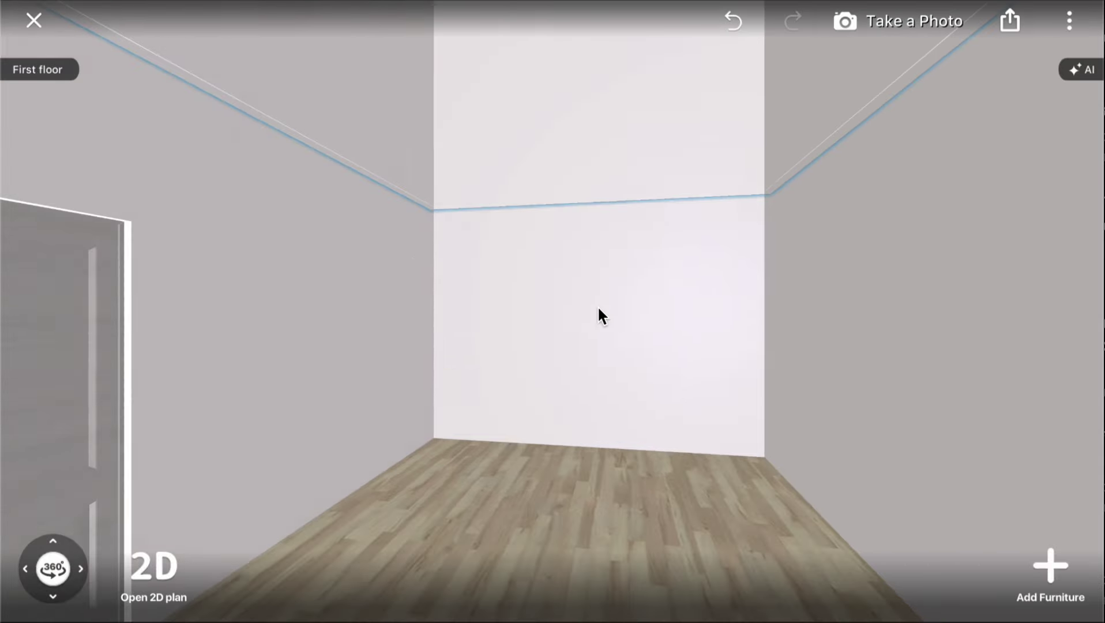
# - Move the view around the room and switch to the Second floor level
pyautogui.moveTo(601, 314)
pyautogui.mouseDown()
pyautogui.moveTo(476, 288)
pyautogui.moveTo(616, 303)
pyautogui.mouseUp()
pyautogui.moveTo(533, 397)
pyautogui.mouseDown()
pyautogui.moveTo(520, 425)
pyautogui.moveTo(530, 425)
pyautogui.mouseUp()
pyautogui.click(37, 70)
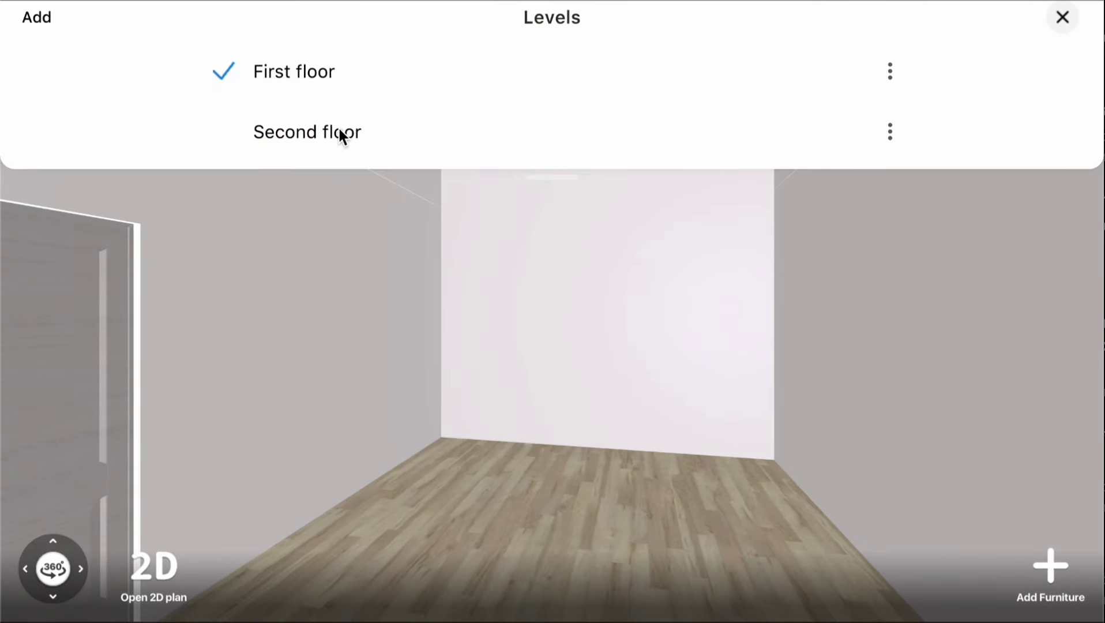
pyautogui.click(336, 130)
pyautogui.moveTo(540, 249)
pyautogui.mouseDown()
pyautogui.moveTo(603, 457)
pyautogui.moveTo(599, 222)
pyautogui.moveTo(576, 81)
pyautogui.moveTo(519, 373)
pyautogui.mouseUp()
# - Browse the catalogue to Building elements > Constructions > floor paneling materials
pyautogui.click(1050, 567)
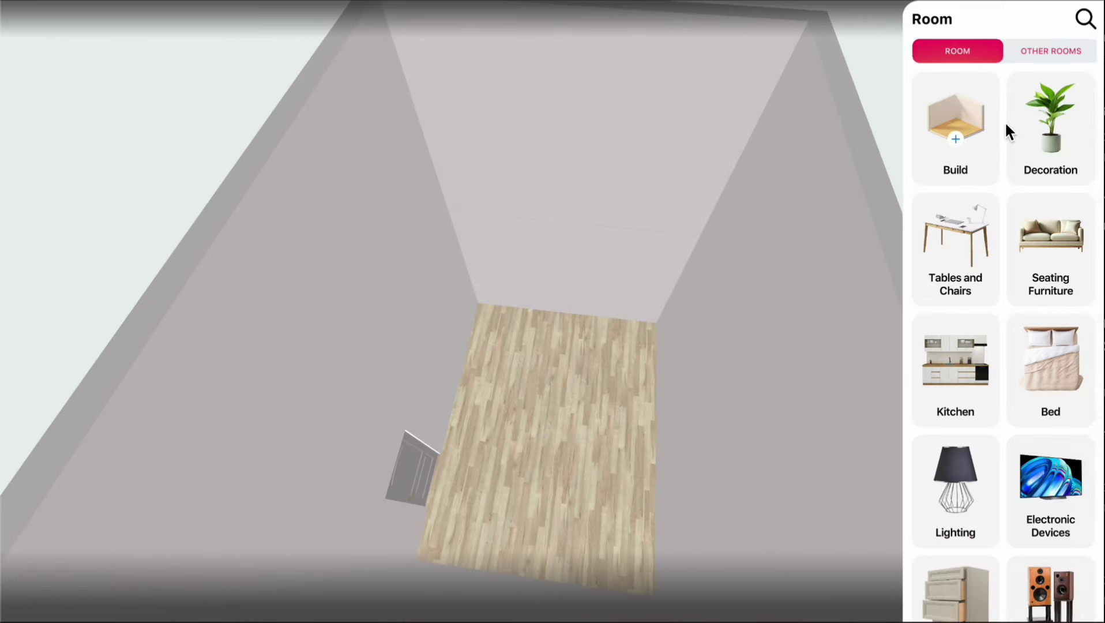
pyautogui.click(971, 115)
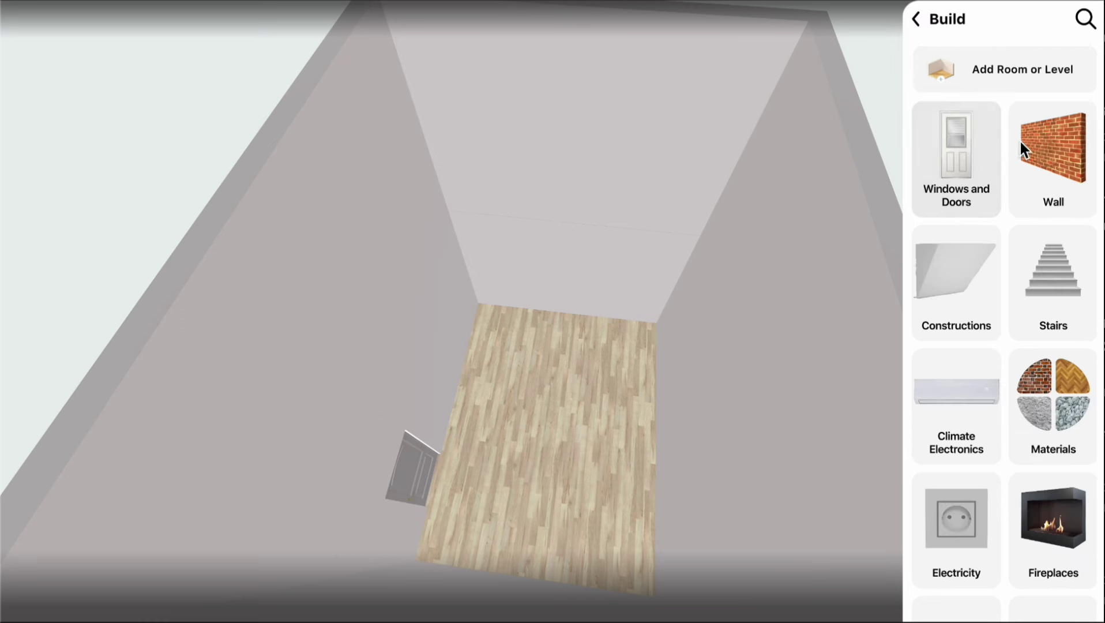
pyautogui.click(966, 256)
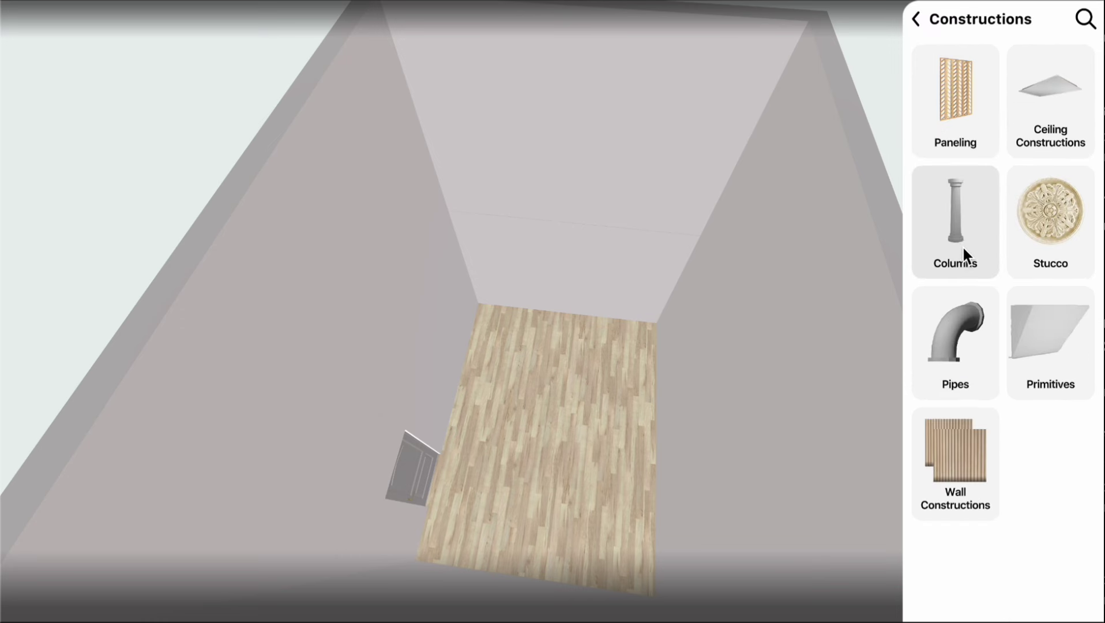
pyautogui.click(977, 80)
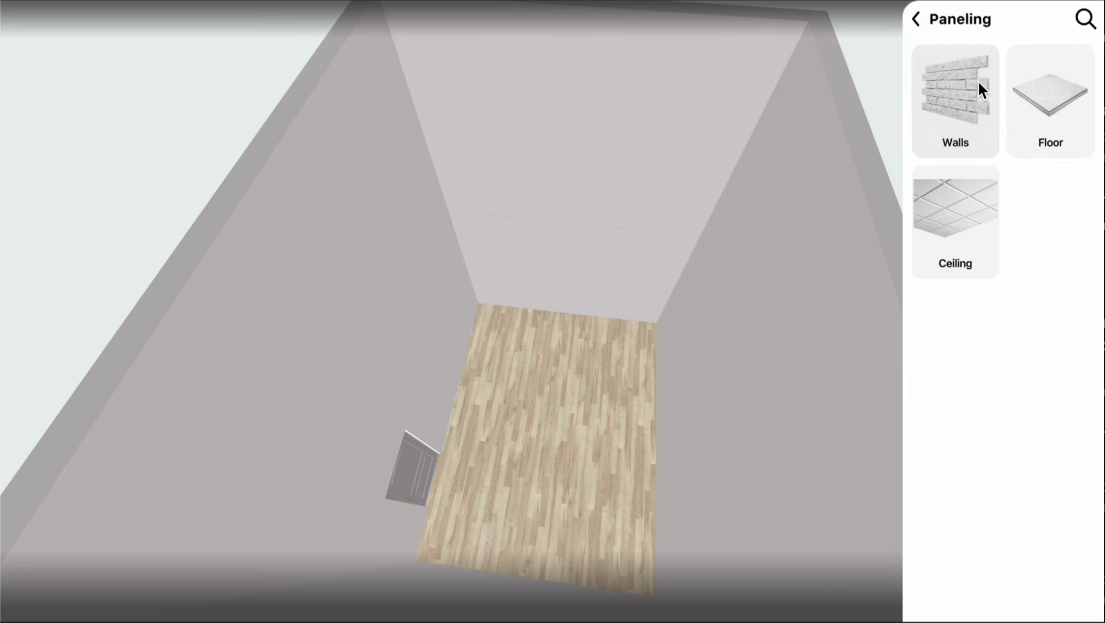
pyautogui.click(1078, 100)
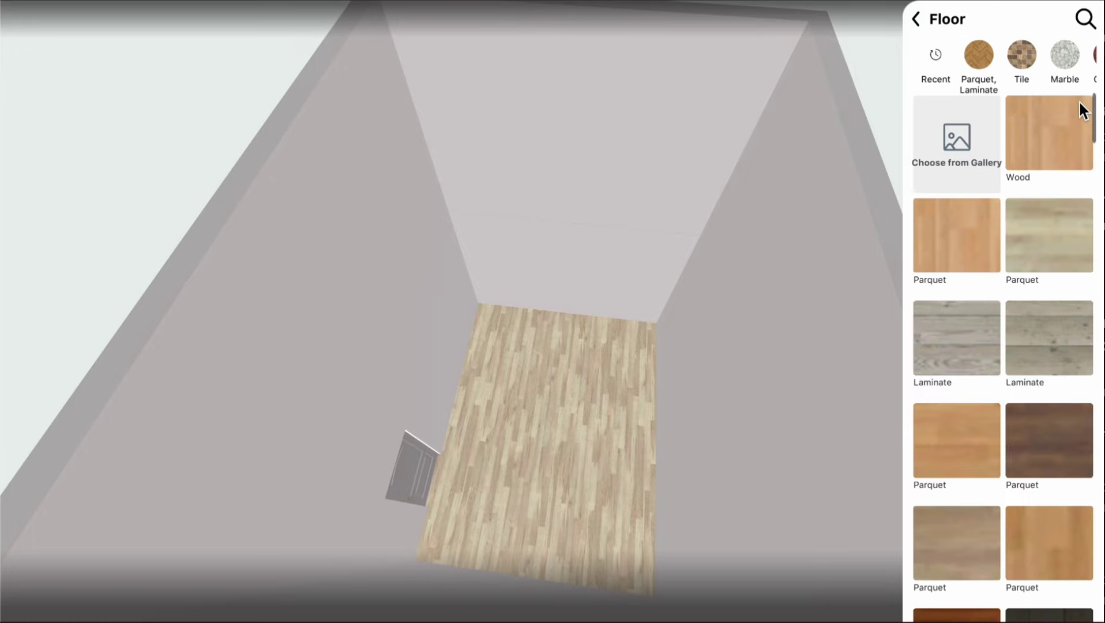
pyautogui.scroll(-2, 1056, 335)
pyautogui.scroll(-2, 1056, 335)
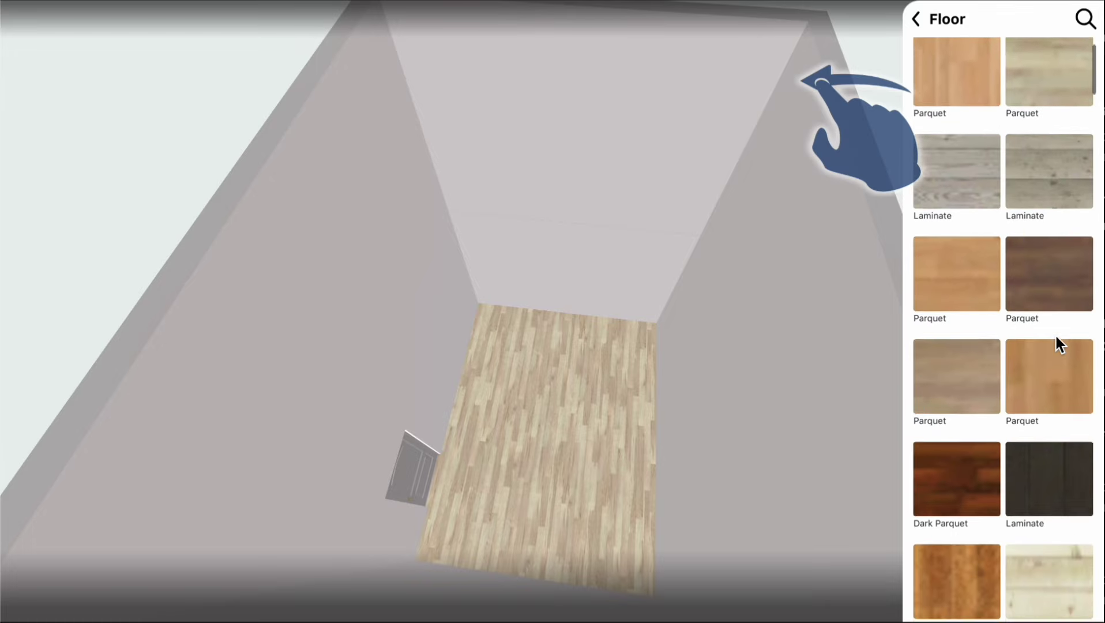
pyautogui.scroll(-1, 1055, 333)
pyautogui.scroll(-3, 1018, 179)
pyautogui.scroll(-3, 1018, 179)
pyautogui.scroll(-2, 1019, 179)
pyautogui.scroll(-3, 1018, 180)
pyautogui.scroll(-3, 1019, 179)
pyautogui.scroll(-3, 1019, 179)
pyautogui.scroll(-3, 1021, 466)
pyautogui.scroll(-3, 1021, 466)
pyautogui.scroll(-3, 1022, 465)
pyautogui.scroll(-2, 1021, 462)
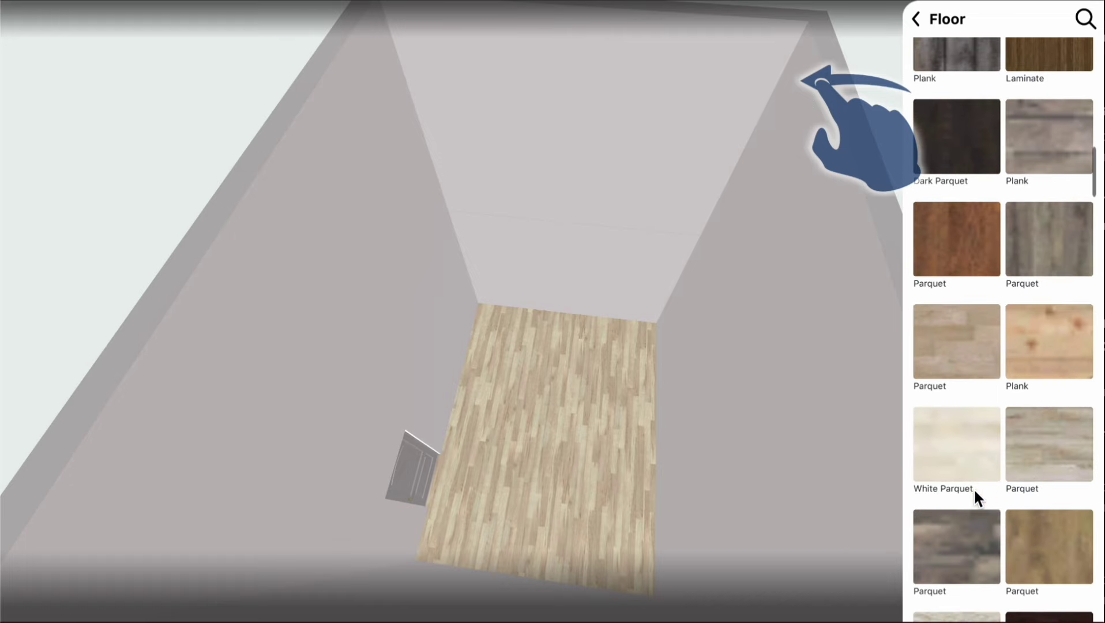
# - Place the White Parquet panel and stretch it to about 403 by 184
pyautogui.click(962, 449)
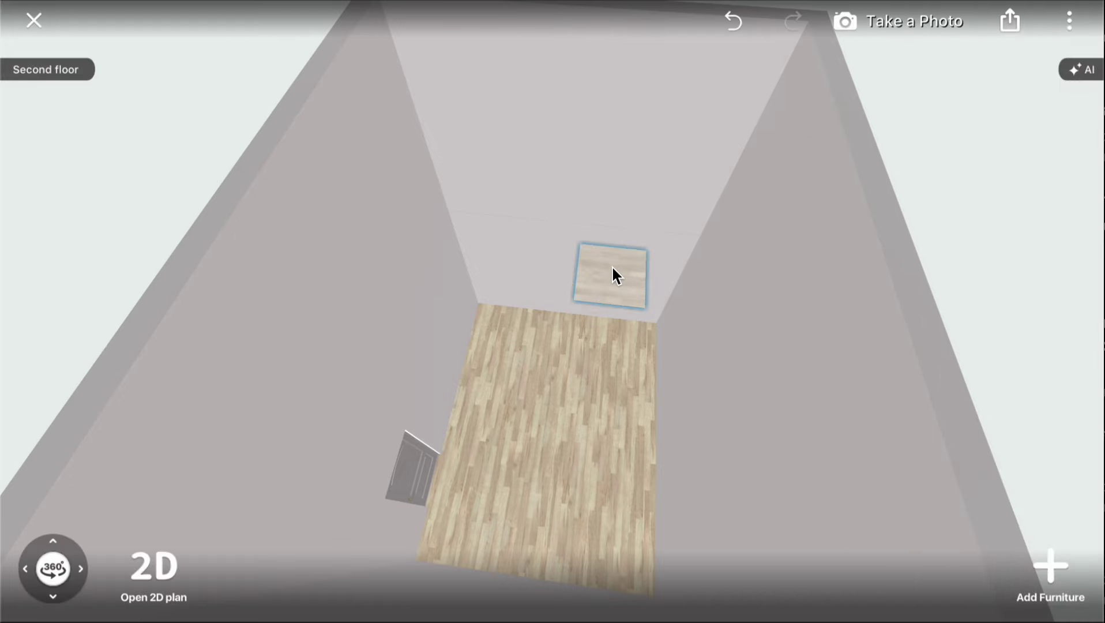
pyautogui.click(647, 275)
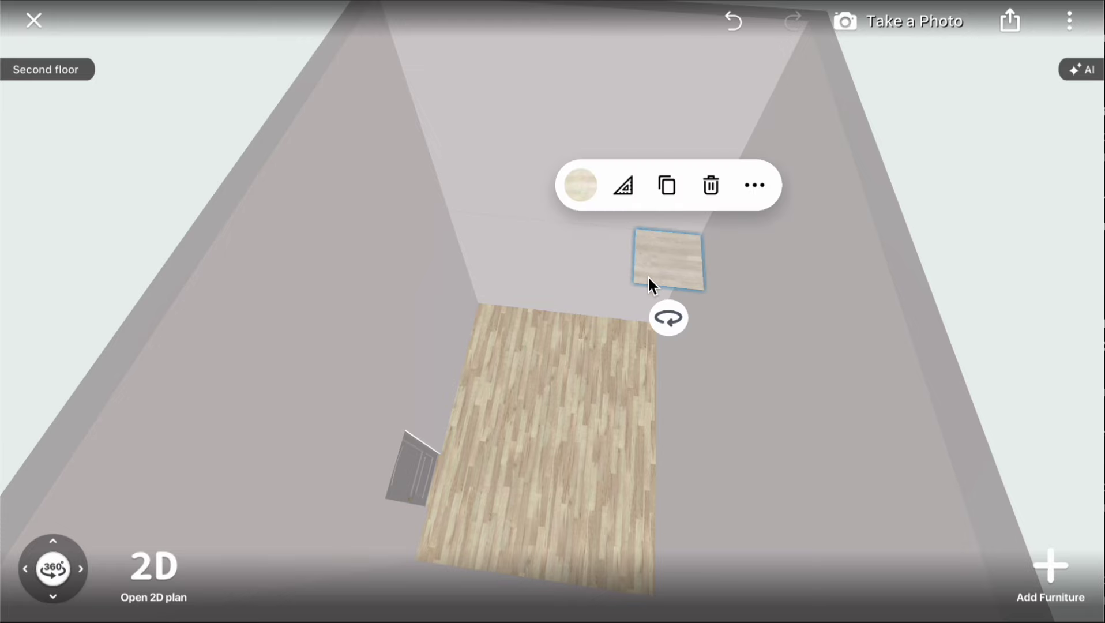
pyautogui.click(623, 188)
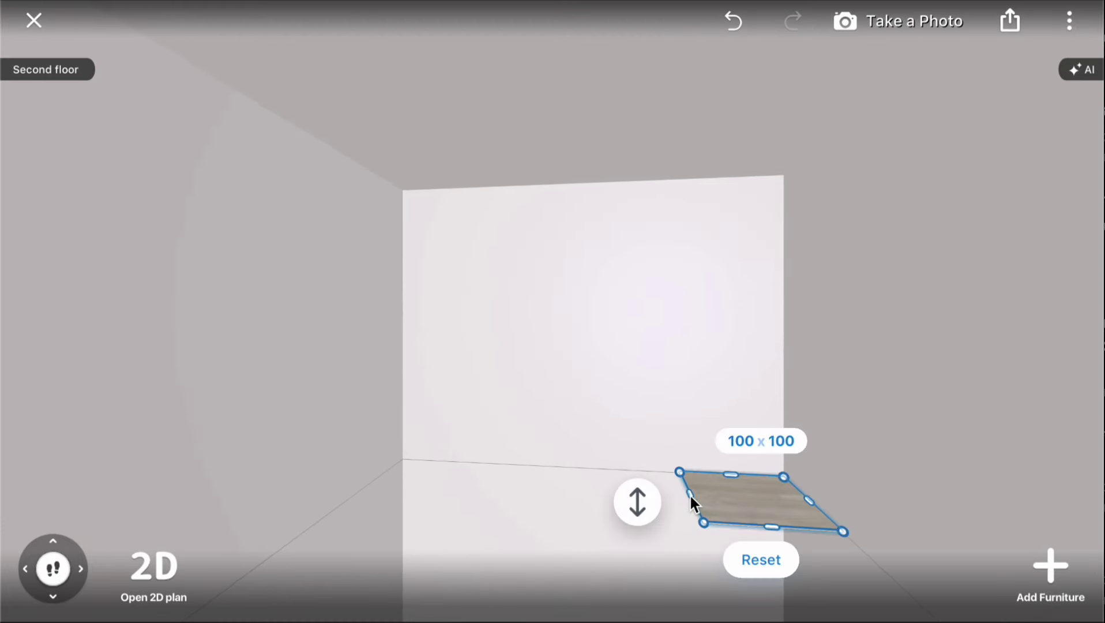
pyautogui.moveTo(688, 499)
pyautogui.mouseDown()
pyautogui.moveTo(362, 492)
pyautogui.moveTo(372, 491)
pyautogui.mouseUp()
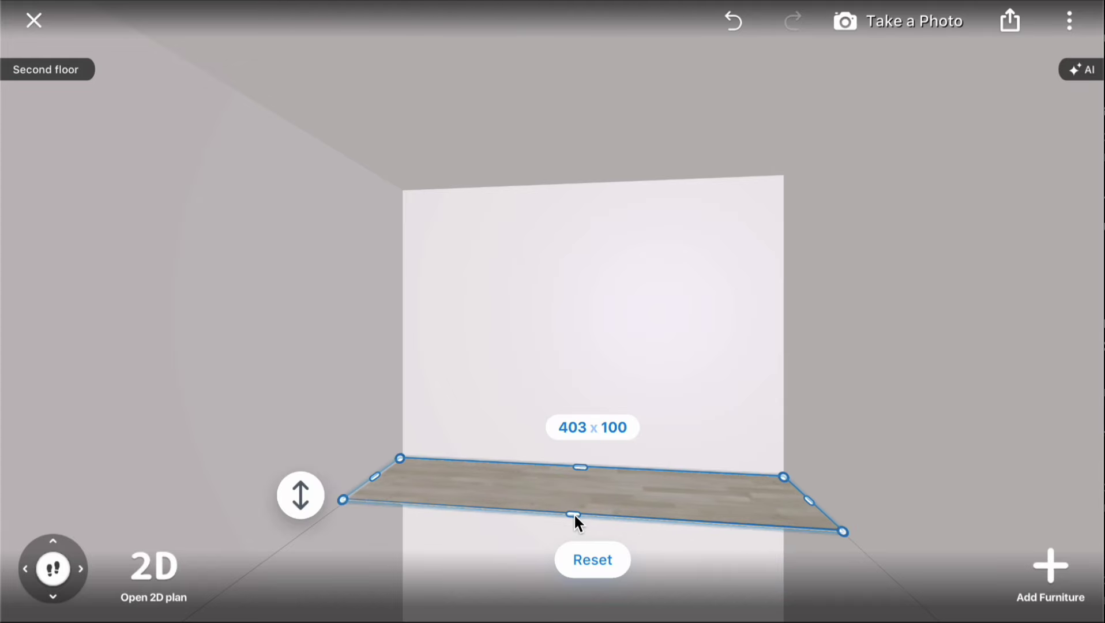
pyautogui.moveTo(574, 514); pyautogui.dragTo(550, 579)
pyautogui.click(624, 358)
pyautogui.moveTo(618, 348)
pyautogui.mouseDown()
pyautogui.moveTo(652, 227)
pyautogui.moveTo(649, 85)
pyautogui.moveTo(501, 76)
pyautogui.moveTo(649, 122)
pyautogui.moveTo(699, 166)
pyautogui.mouseUp()
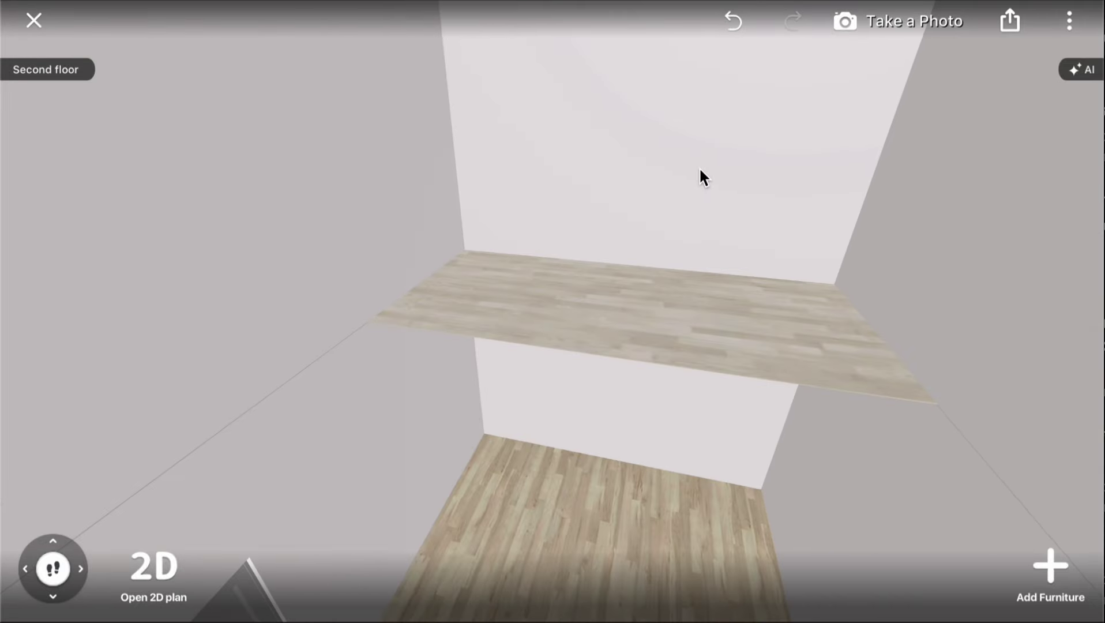
# - In the 2D plan, resize the wood panel to 200 deep, 300 from the left wall
pyautogui.click(143, 577)
pyautogui.click(690, 289)
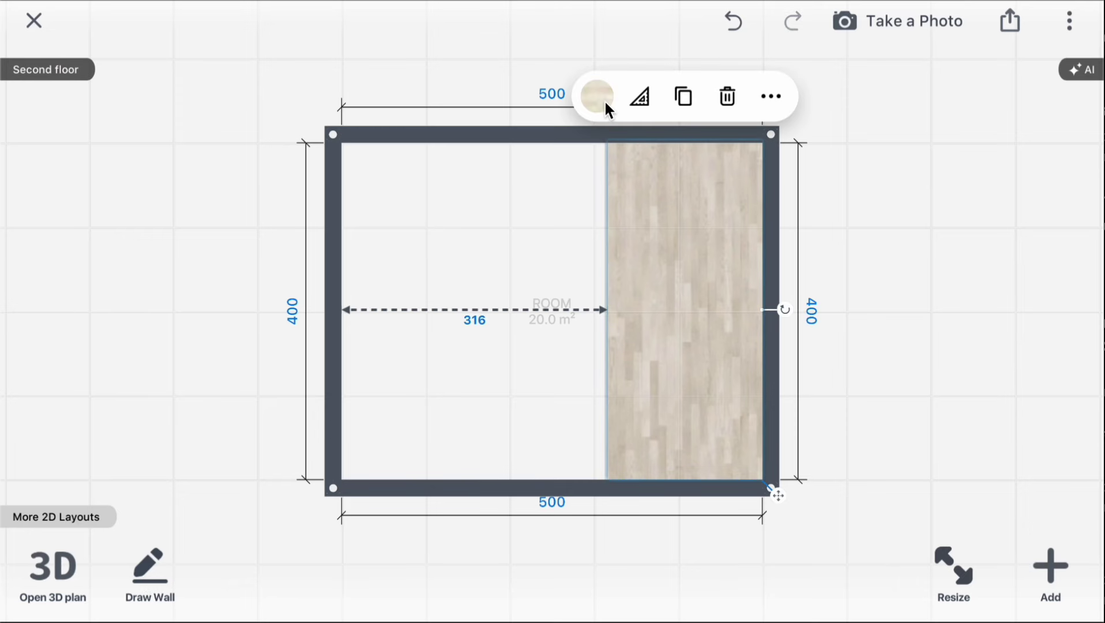
pyautogui.click(638, 97)
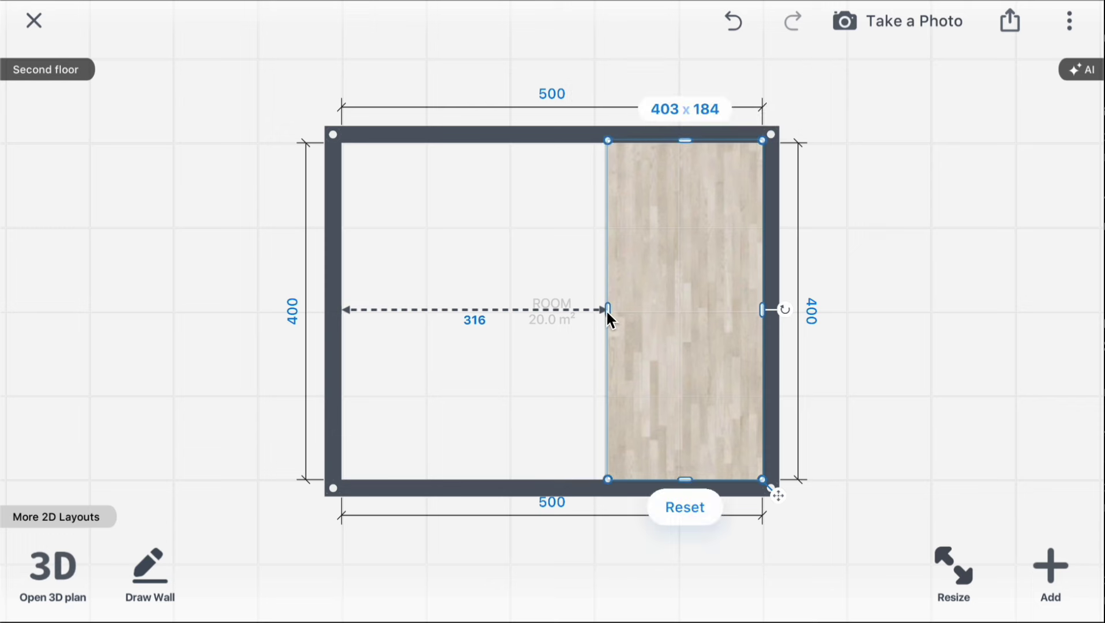
pyautogui.moveTo(607, 310); pyautogui.dragTo(593, 311)
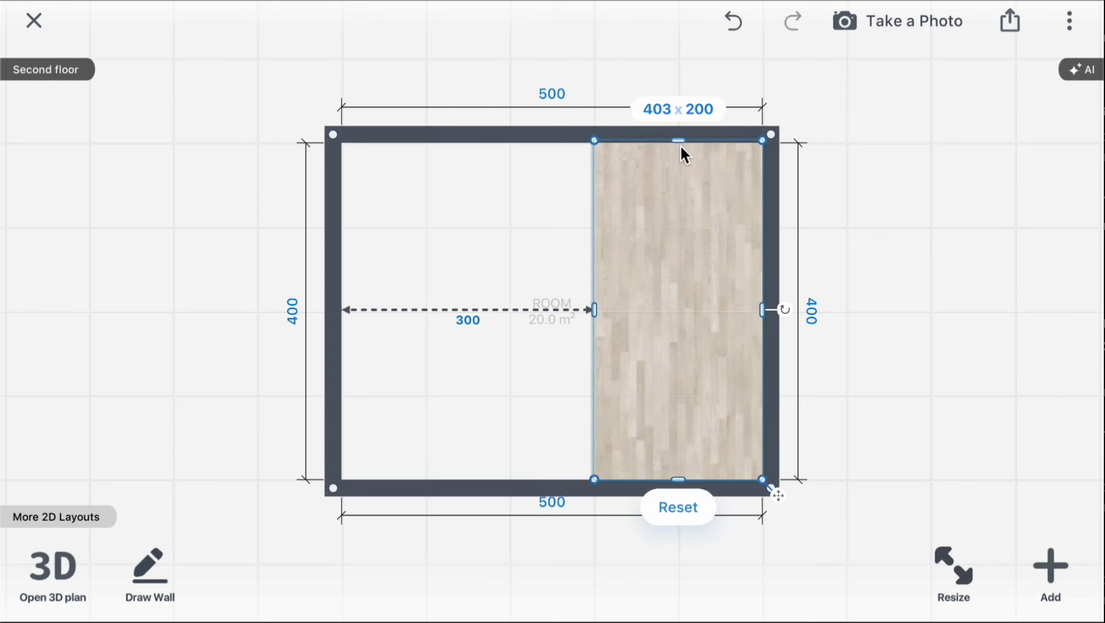
pyautogui.moveTo(678, 141); pyautogui.dragTo(689, 143)
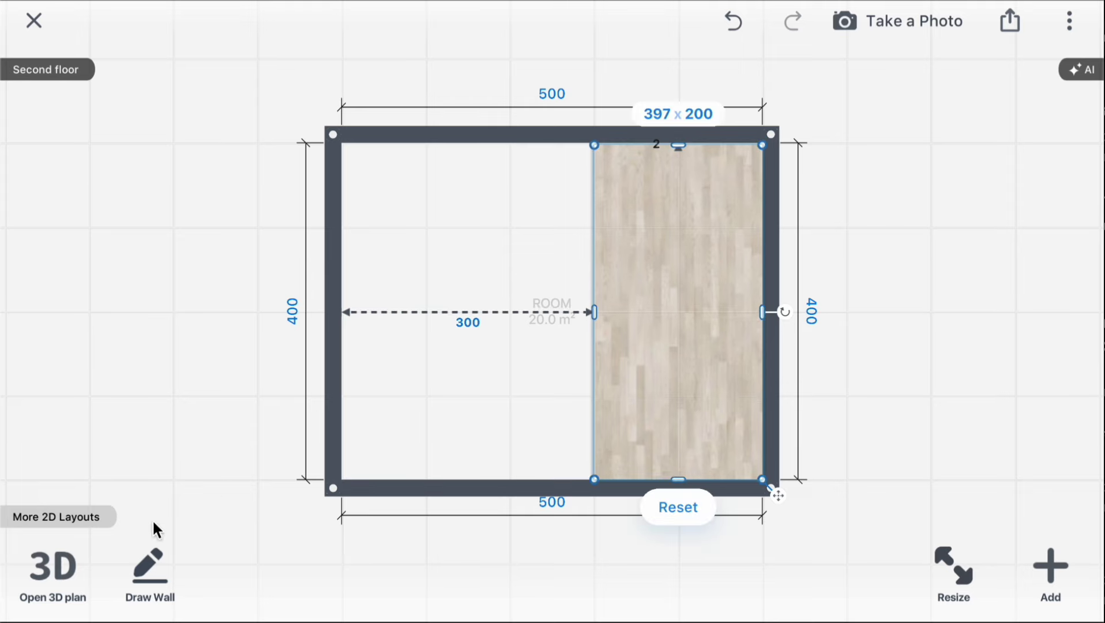
# - Return to the 3D view and orbit around the room
pyautogui.click(53, 562)
pyautogui.moveTo(494, 436)
pyautogui.mouseDown()
pyautogui.moveTo(408, 243)
pyautogui.moveTo(243, 292)
pyautogui.moveTo(203, 273)
pyautogui.mouseUp()
pyautogui.click(45, 69)
# - Switch to the First floor and tilt the view toward the ceiling
pyautogui.click(336, 69)
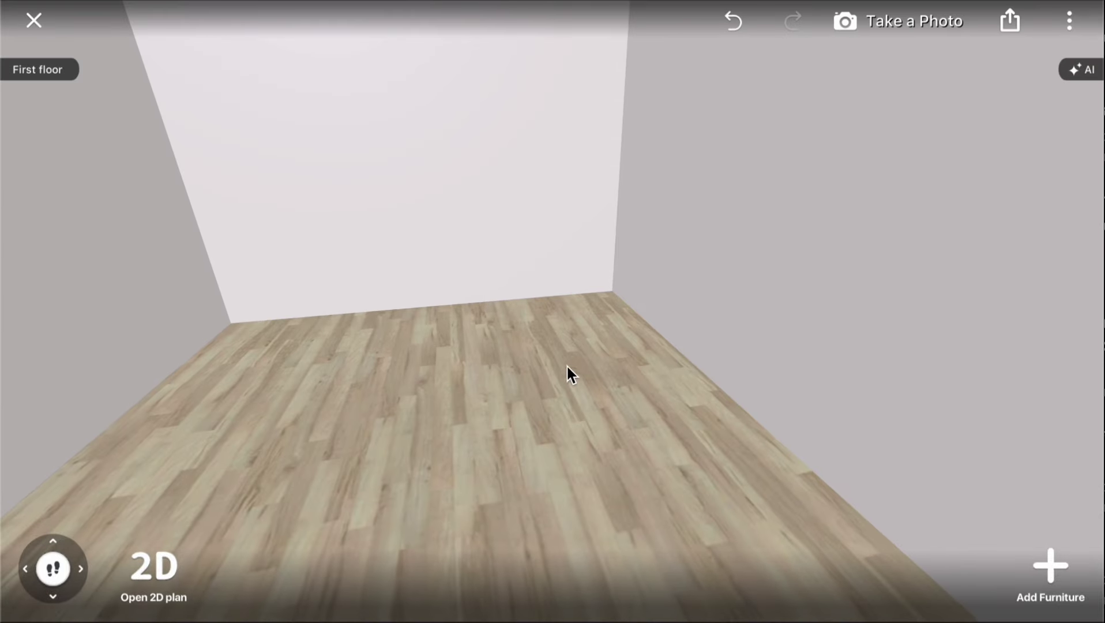
pyautogui.moveTo(637, 259)
pyautogui.mouseDown()
pyautogui.moveTo(644, 516)
pyautogui.moveTo(564, 482)
pyautogui.mouseUp()
pyautogui.moveTo(53, 567)
pyautogui.mouseDown()
pyautogui.moveTo(61, 611)
pyautogui.moveTo(53, 566)
pyautogui.mouseUp()
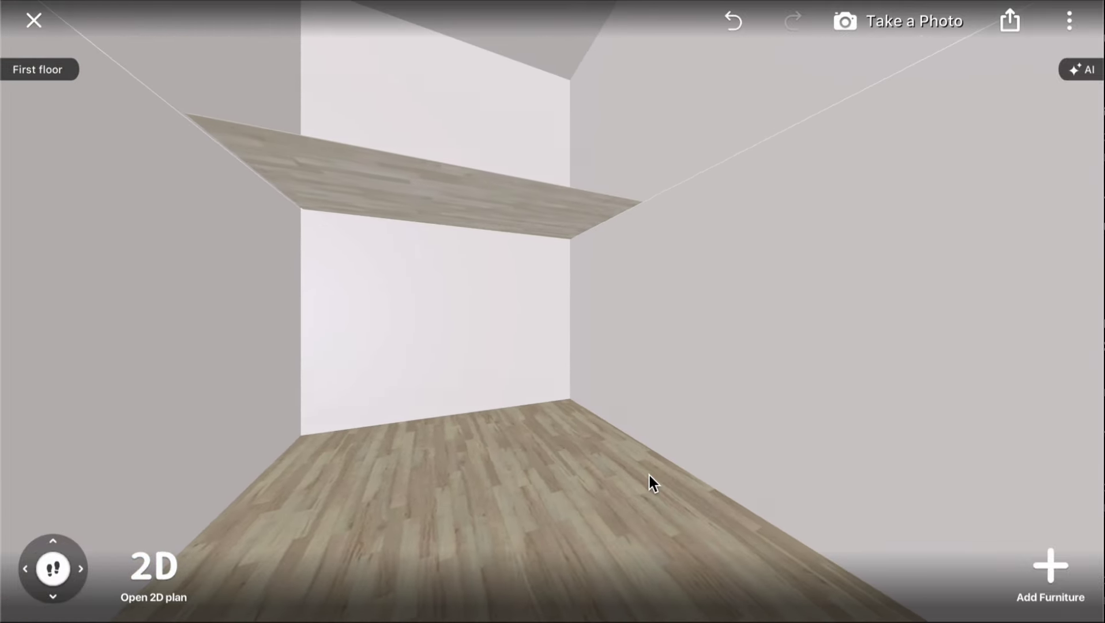
# - Drag a filtered black metal staircase from Building elements > Stairs into the room
pyautogui.click(1050, 566)
pyautogui.click(955, 126)
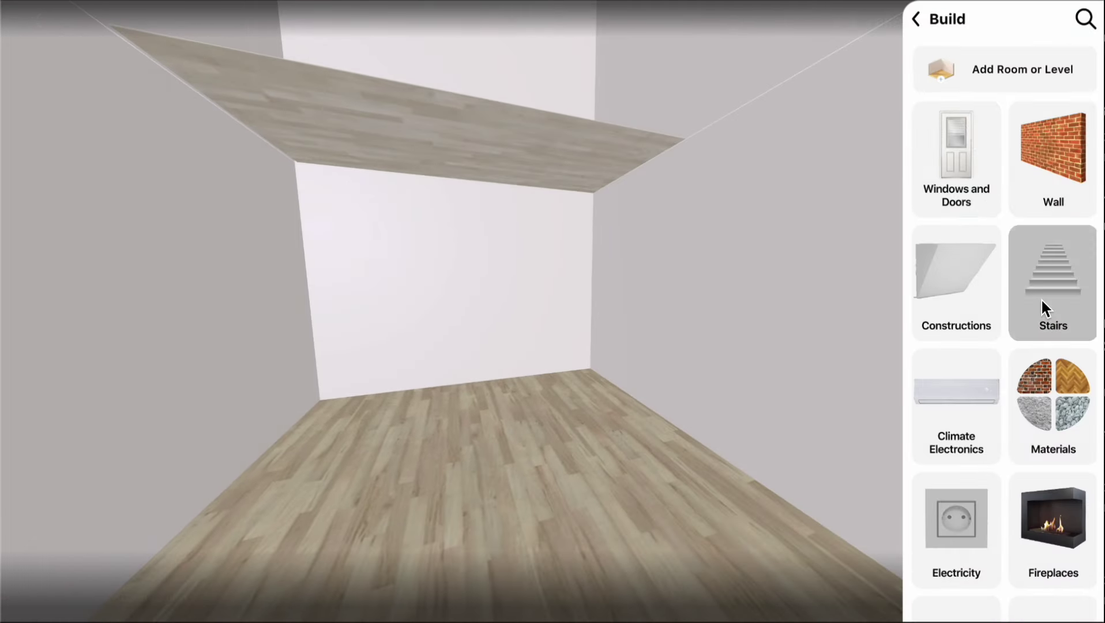
pyautogui.click(1051, 287)
pyautogui.click(987, 59)
pyautogui.scroll(-1, 993, 261)
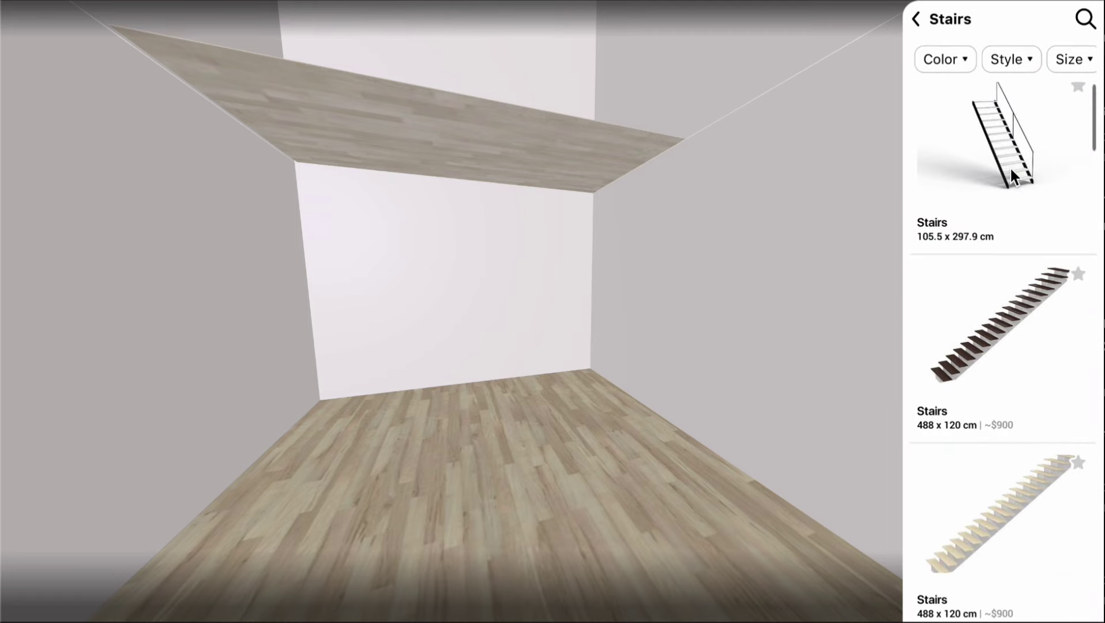
pyautogui.moveTo(1009, 155)
pyautogui.mouseDown()
pyautogui.moveTo(756, 246)
pyautogui.moveTo(747, 237)
pyautogui.moveTo(811, 259)
pyautogui.moveTo(794, 261)
pyautogui.mouseUp()
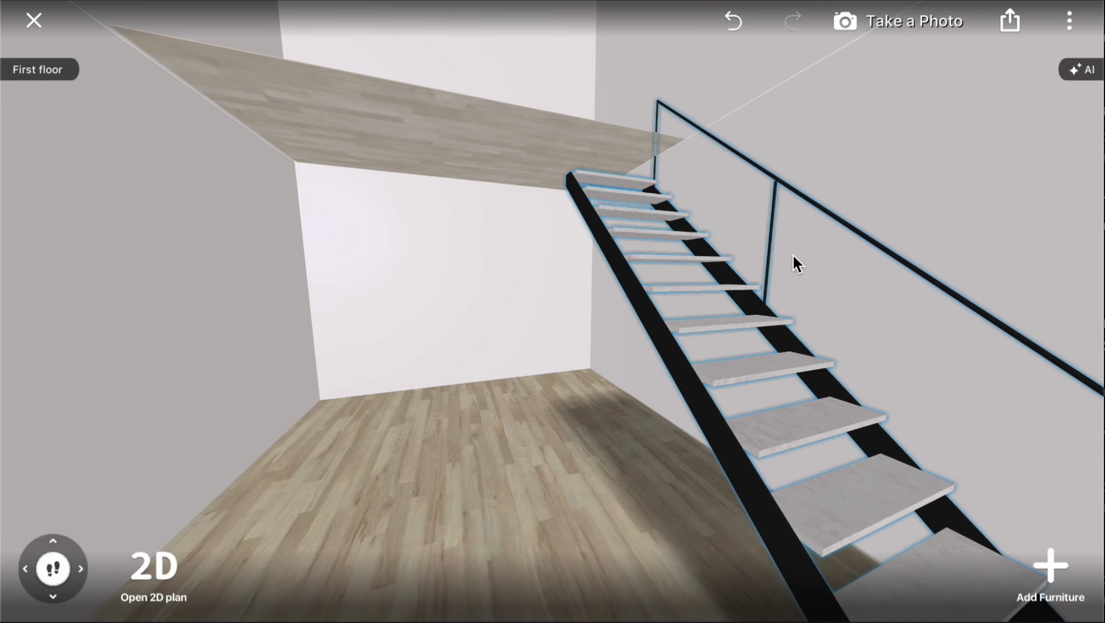
# - Change the staircase height from 360 to 400 and orbit around the taller stairs
pyautogui.click(708, 327)
pyautogui.click(743, 68)
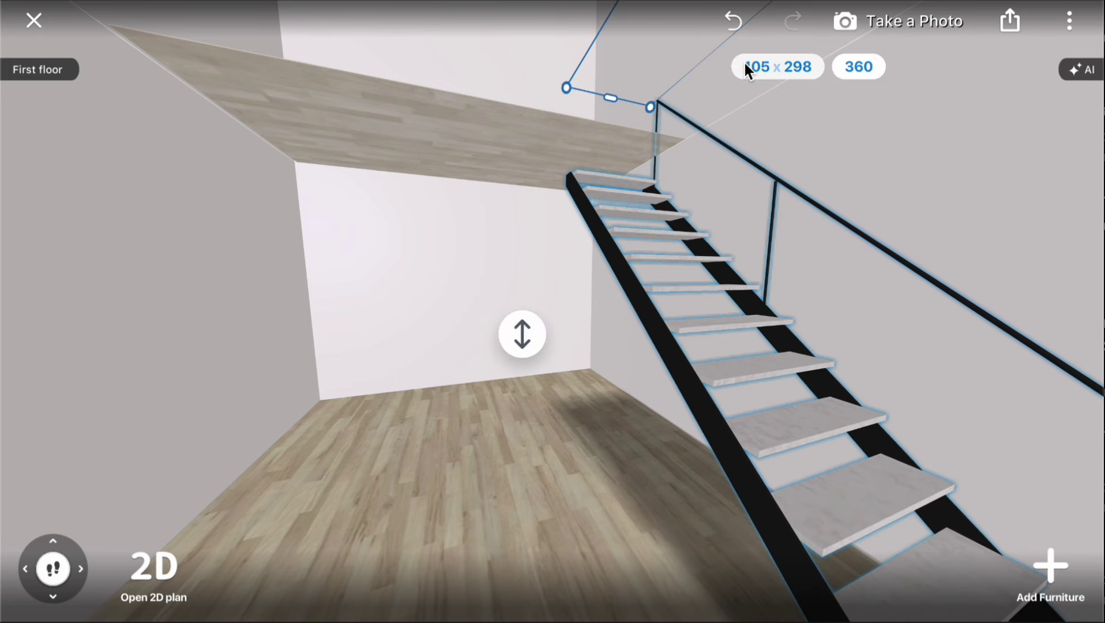
pyautogui.click(849, 67)
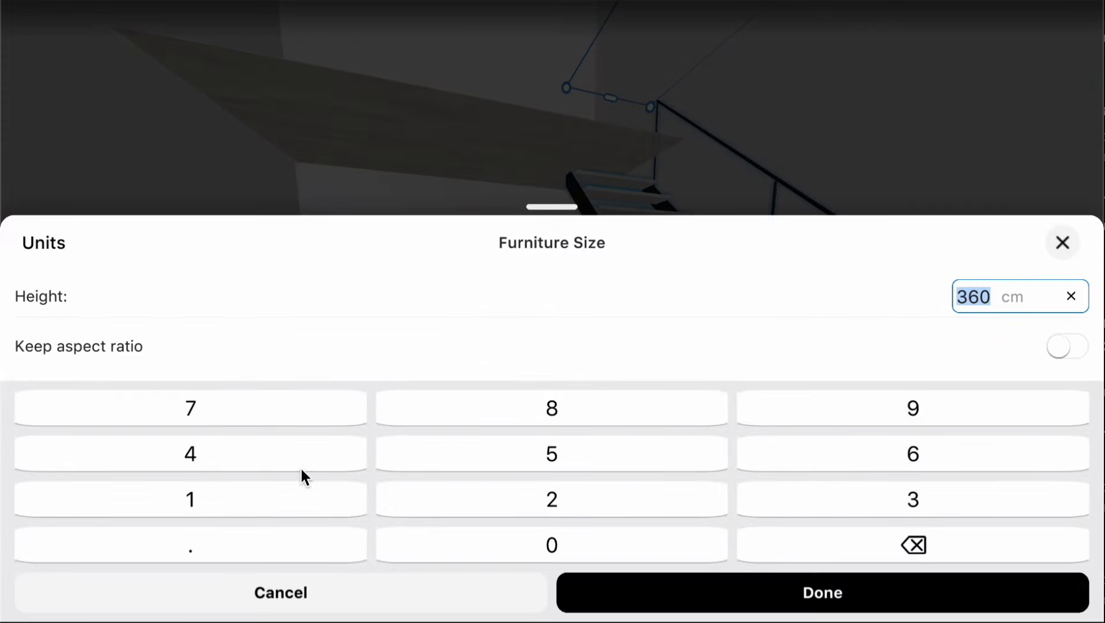
pyautogui.click(190, 454)
pyautogui.click(518, 544)
pyautogui.click(551, 545)
pyautogui.press('Return')
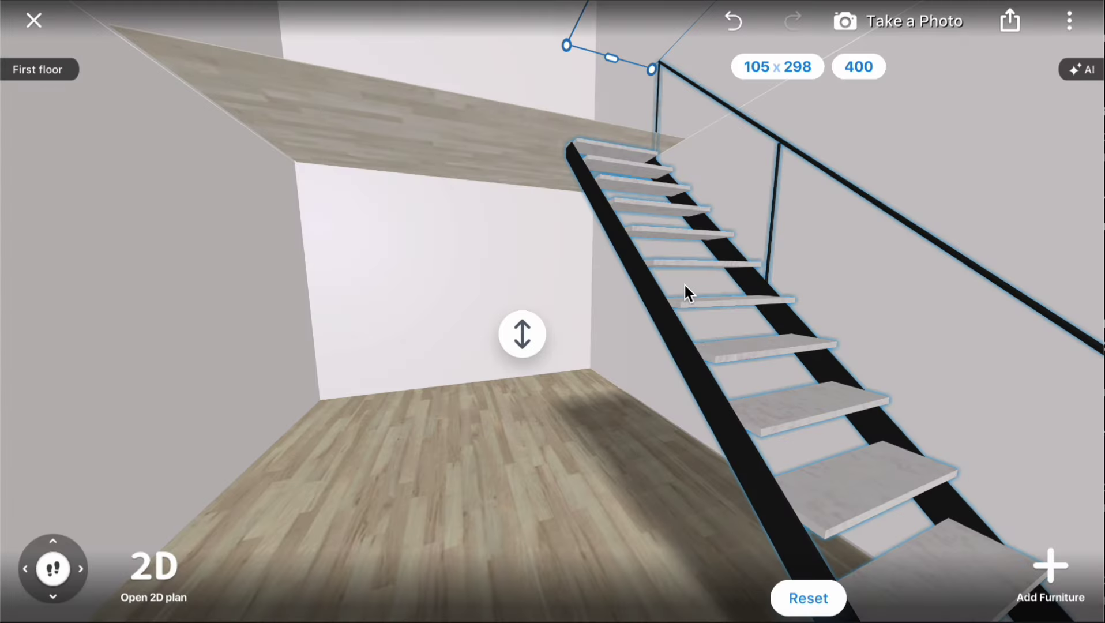
pyautogui.moveTo(681, 279); pyautogui.dragTo(160, 532)
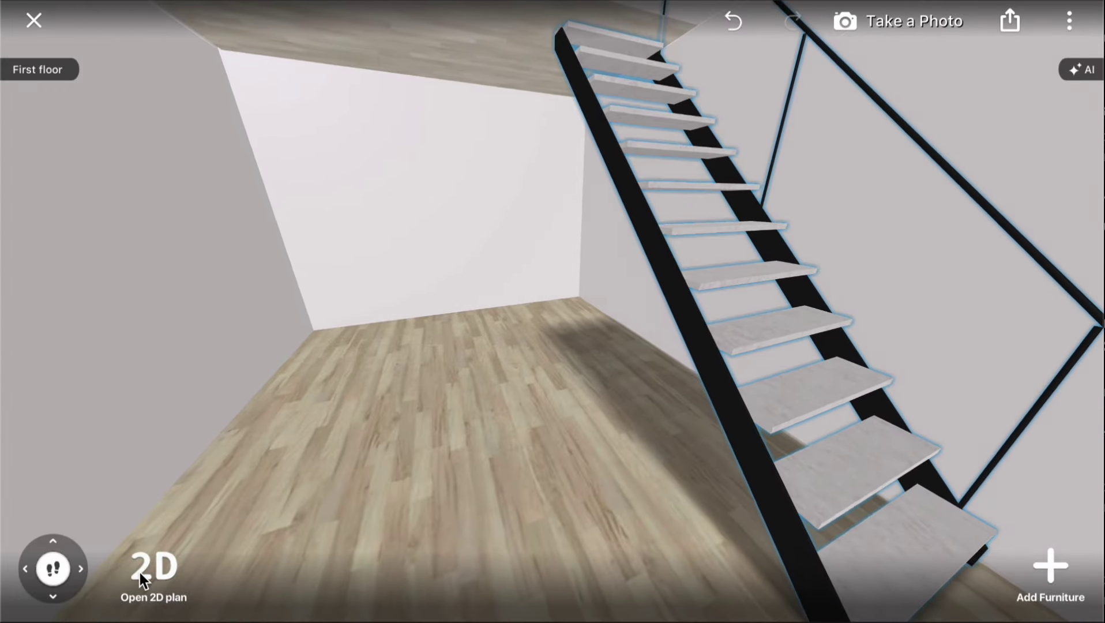
pyautogui.moveTo(514, 468); pyautogui.dragTo(511, 440)
# - From the eye-level walking view facing the stairs, mirror the staircase to flip its railing
pyautogui.click(55, 576)
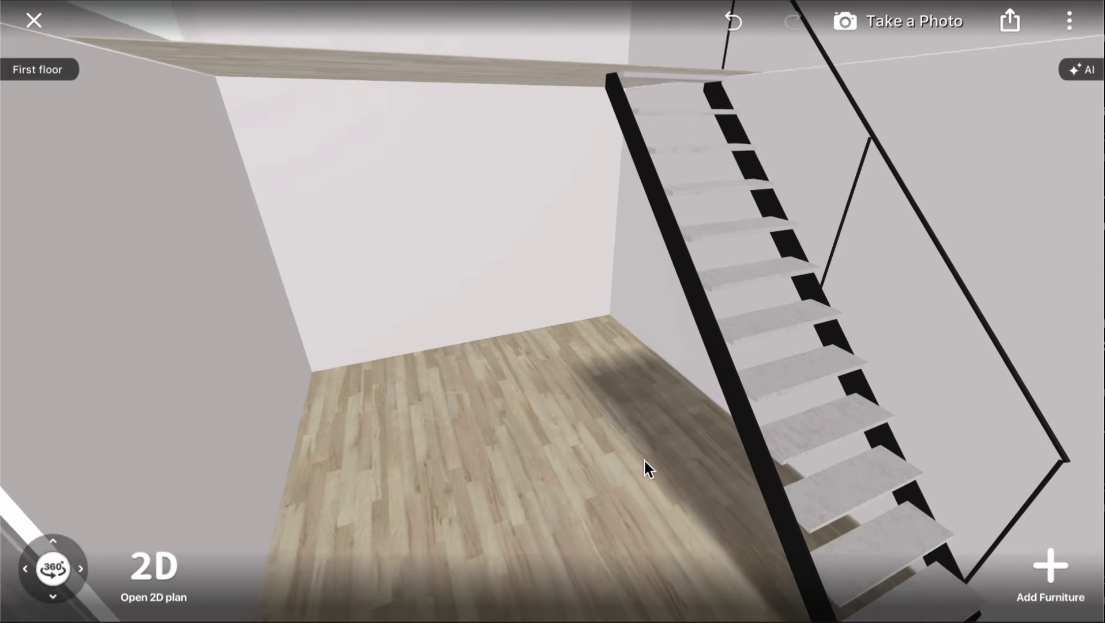
pyautogui.moveTo(634, 347)
pyautogui.mouseDown()
pyautogui.moveTo(486, 298)
pyautogui.moveTo(667, 364)
pyautogui.moveTo(664, 446)
pyautogui.mouseUp()
pyautogui.click(738, 353)
pyautogui.moveTo(737, 359); pyautogui.dragTo(650, 367)
pyautogui.click(672, 353)
pyautogui.click(649, 367)
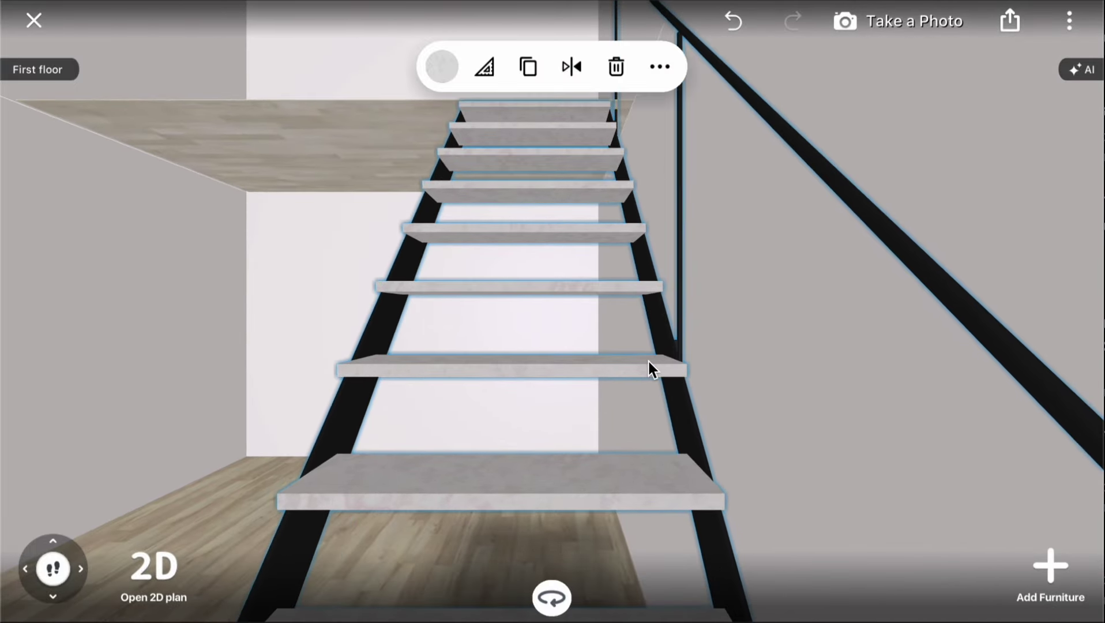
pyautogui.click(570, 68)
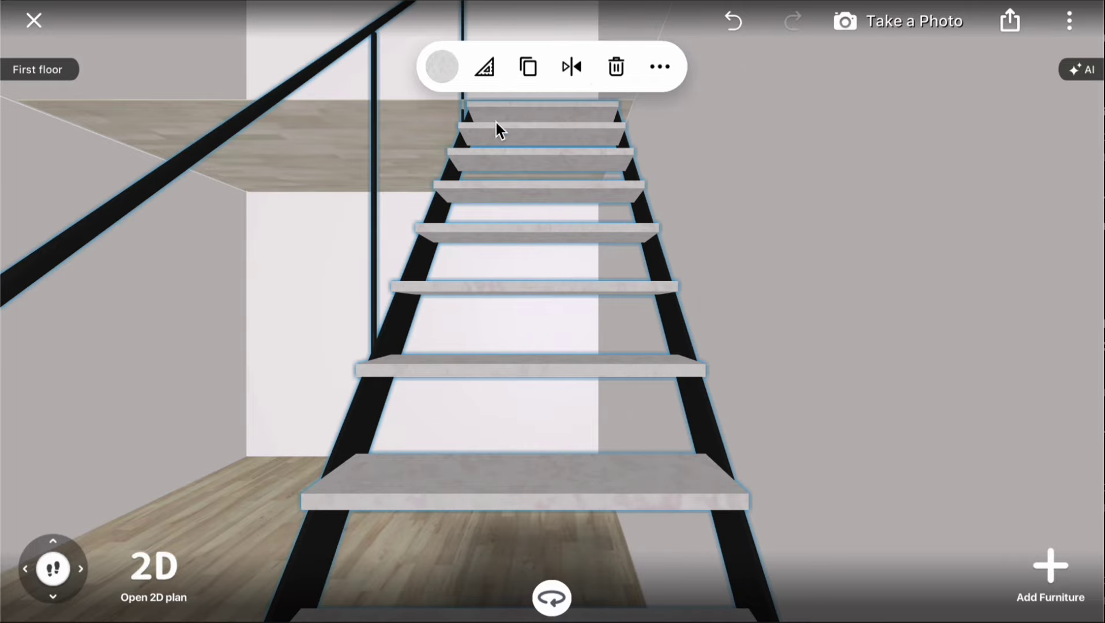
pyautogui.click(208, 285)
# - Orbit and back away in 360 mode to review the staircase and ledge
pyautogui.click(52, 567)
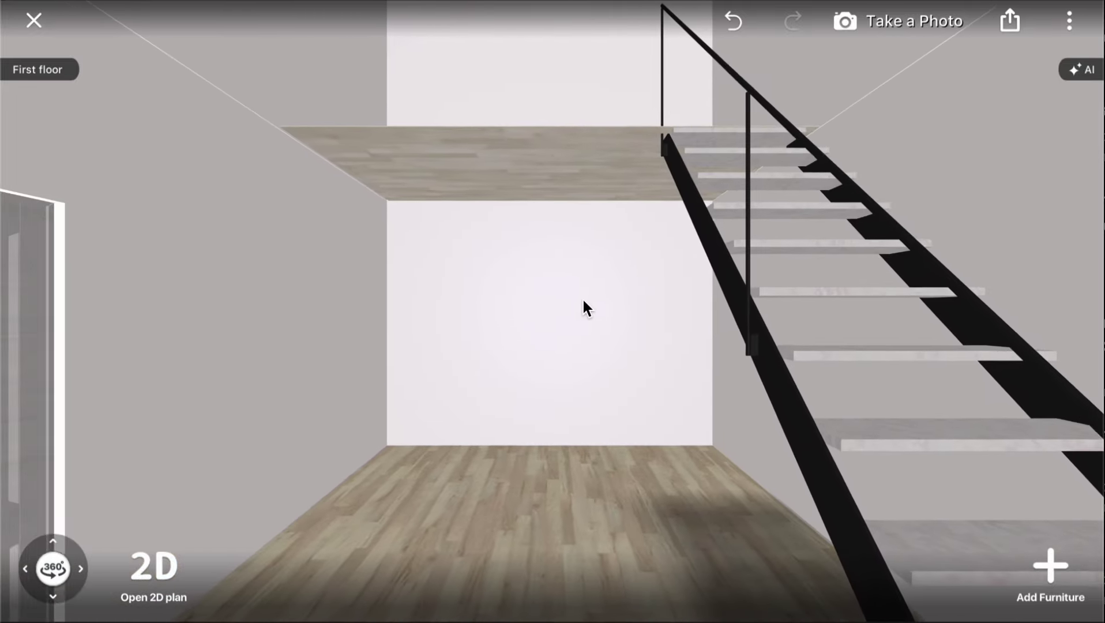
pyautogui.moveTo(589, 311); pyautogui.dragTo(445, 341)
pyautogui.moveTo(664, 251)
pyautogui.mouseDown()
pyautogui.moveTo(490, 256)
pyautogui.moveTo(500, 345)
pyautogui.mouseUp()
pyautogui.click(35, 586)
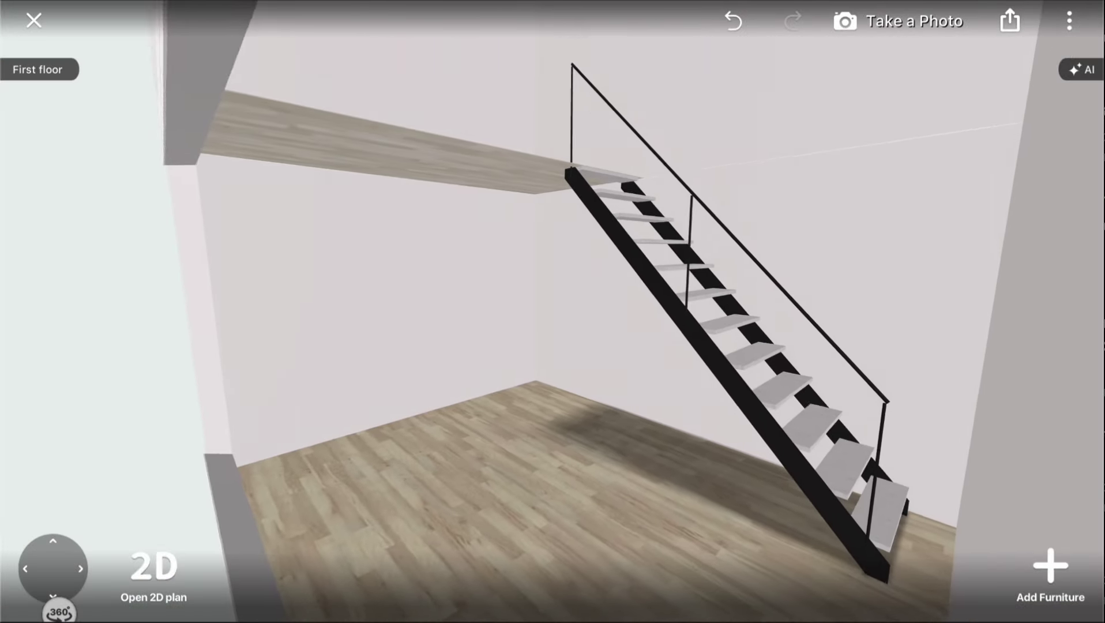
pyautogui.moveTo(423, 455)
pyautogui.mouseDown()
pyautogui.moveTo(602, 444)
pyautogui.moveTo(564, 478)
pyautogui.mouseUp()
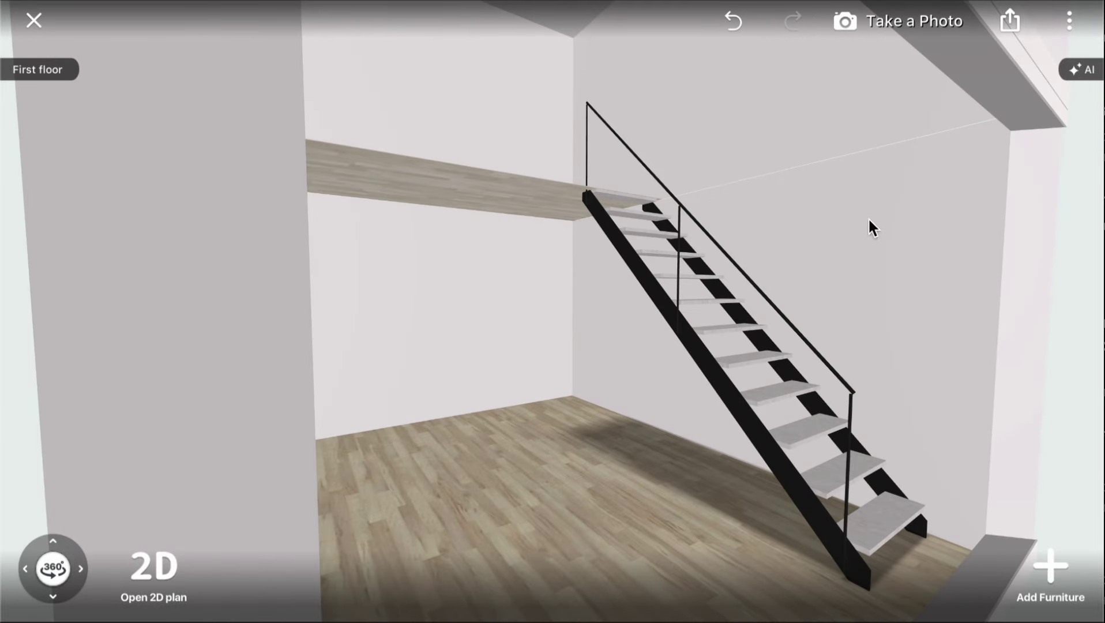